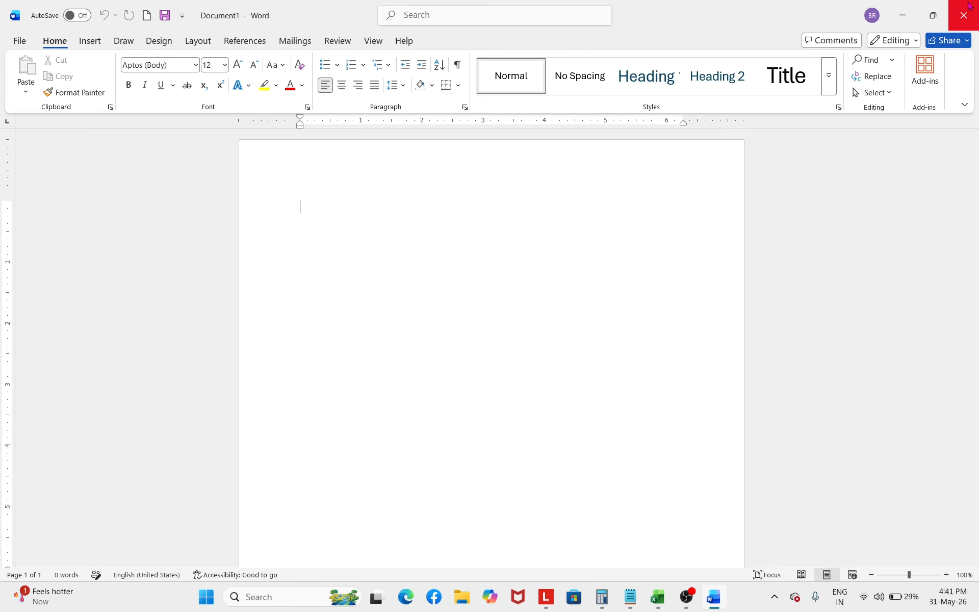
- Close the open Word window, relaunch Word with the run command winword, and create a blank document
click(965, 10)
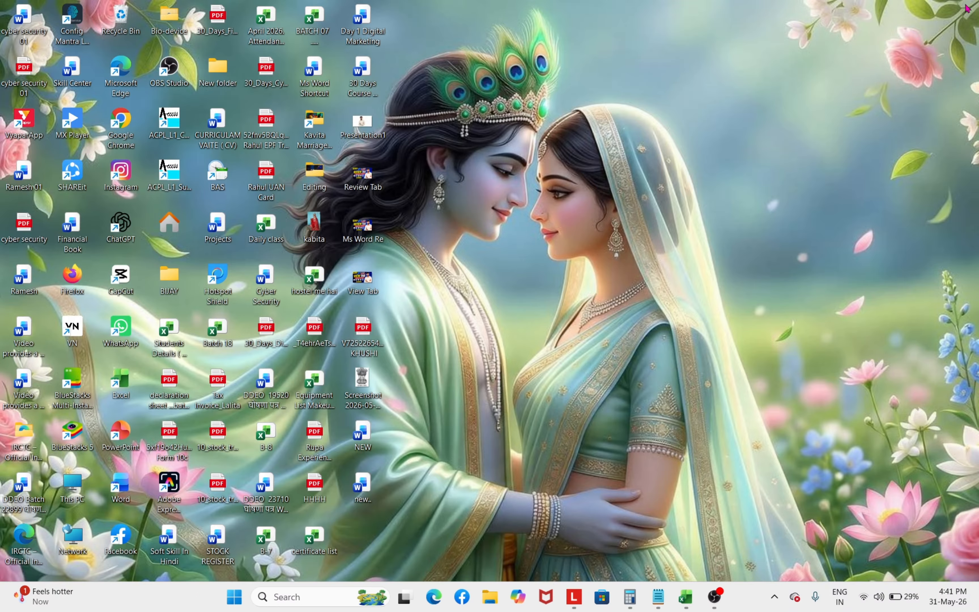
key(super+r)
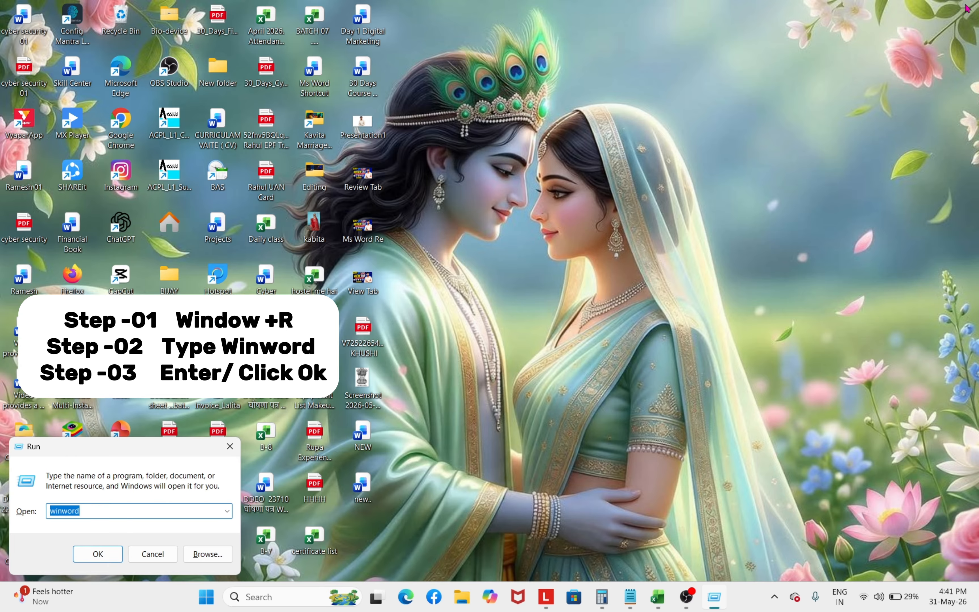
key(Return)
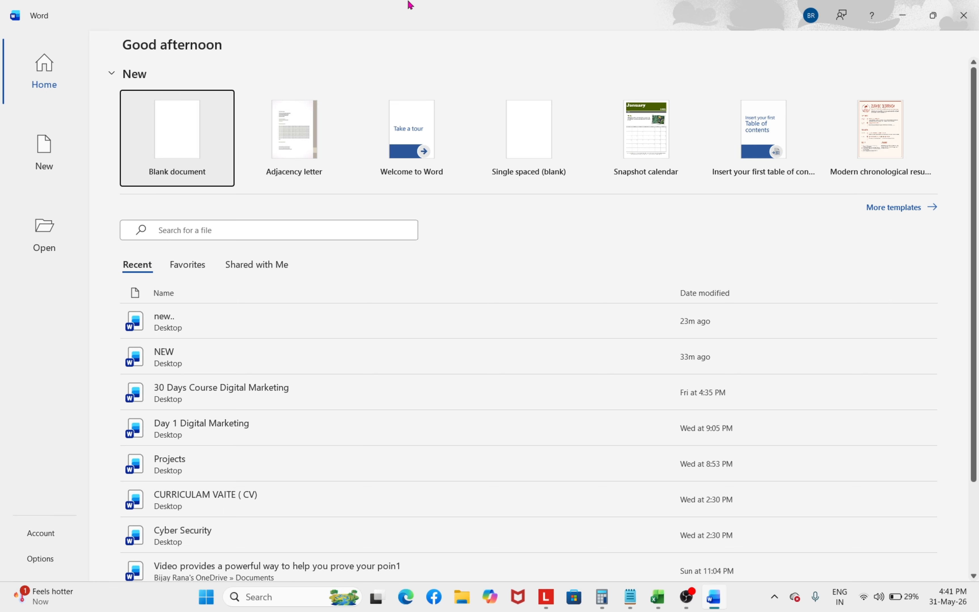
click(178, 137)
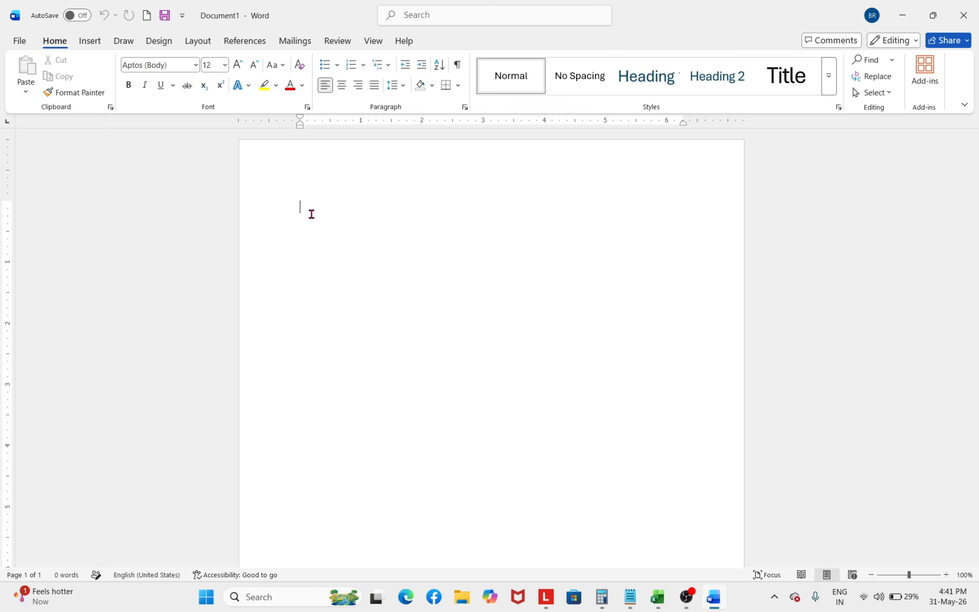
- Generate sample paragraphs in the blank document with =rand()
text(=rand)
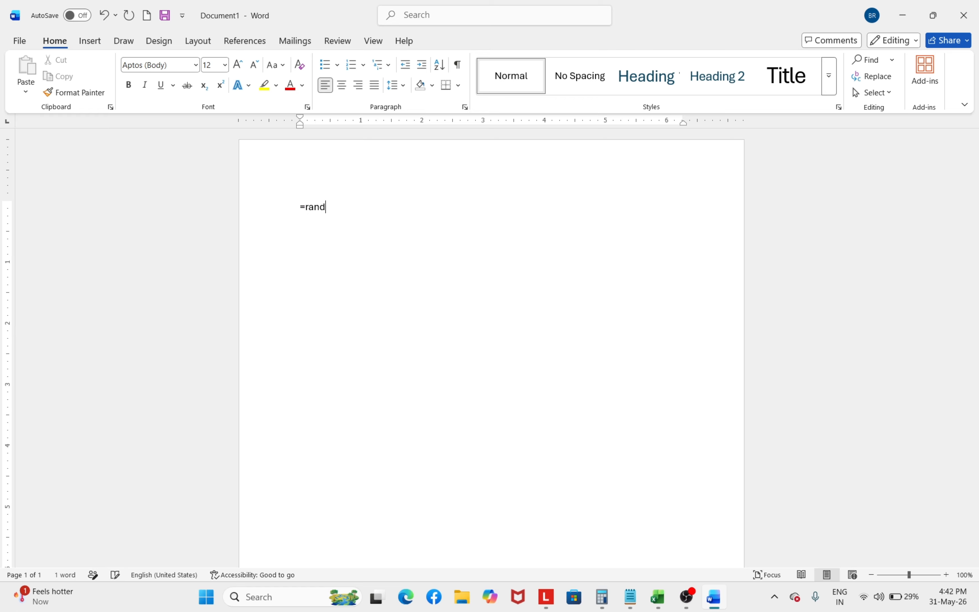
text(())
key(Return)
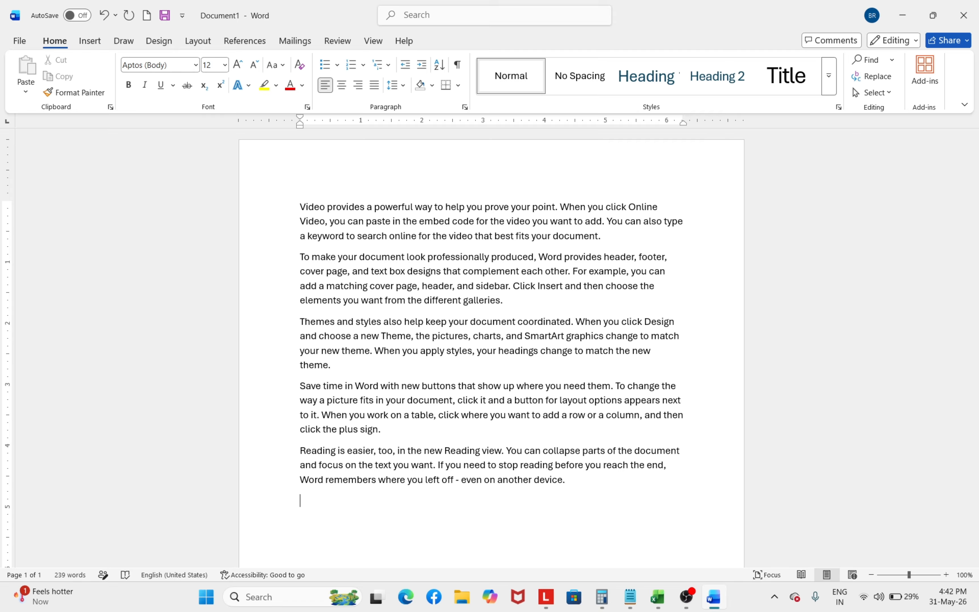
- Justify all the text in the document
key(ctrl+a)
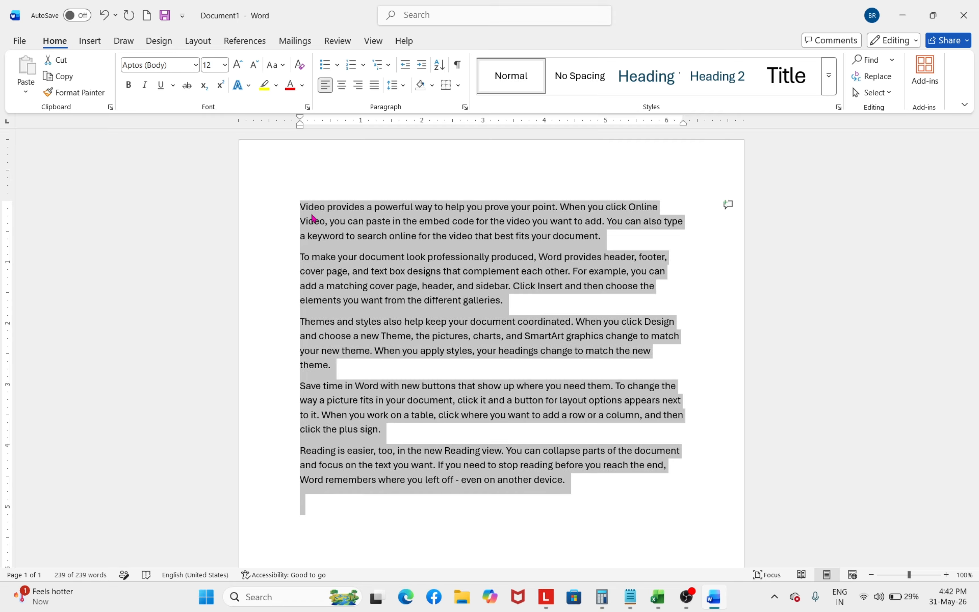
key(ctrl+j)
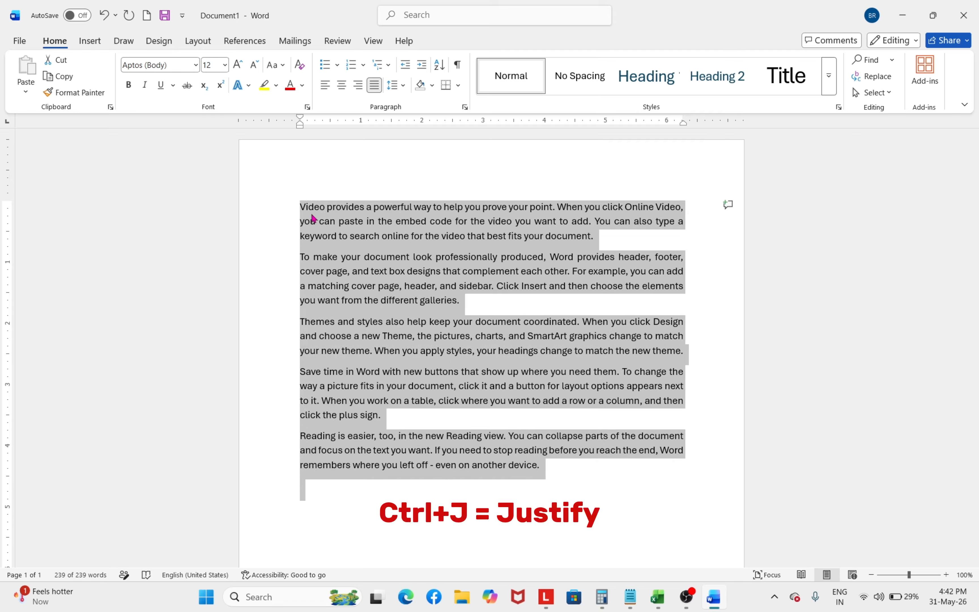
click(367, 287)
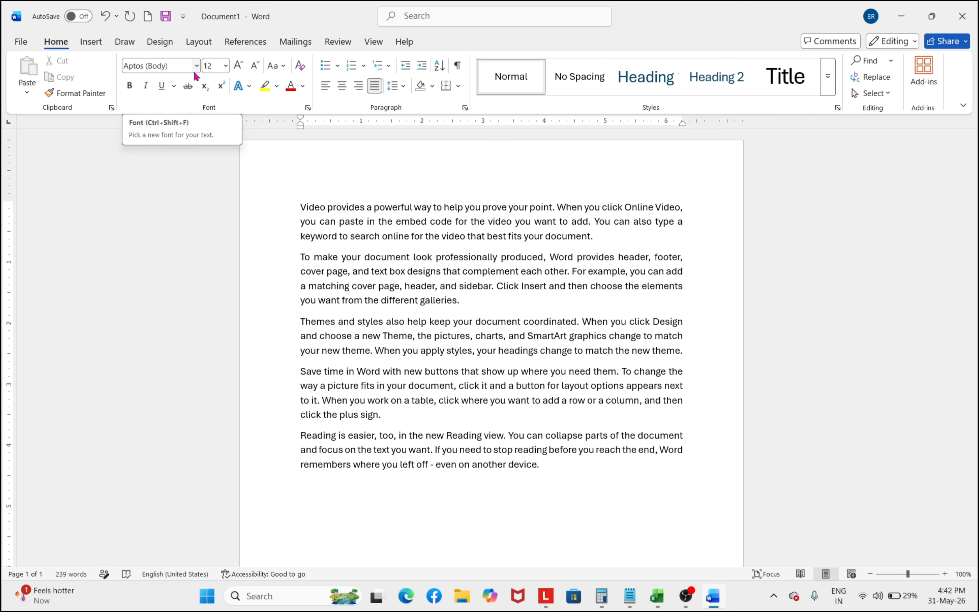
- Browse the list of available fonts without choosing one
click(196, 66)
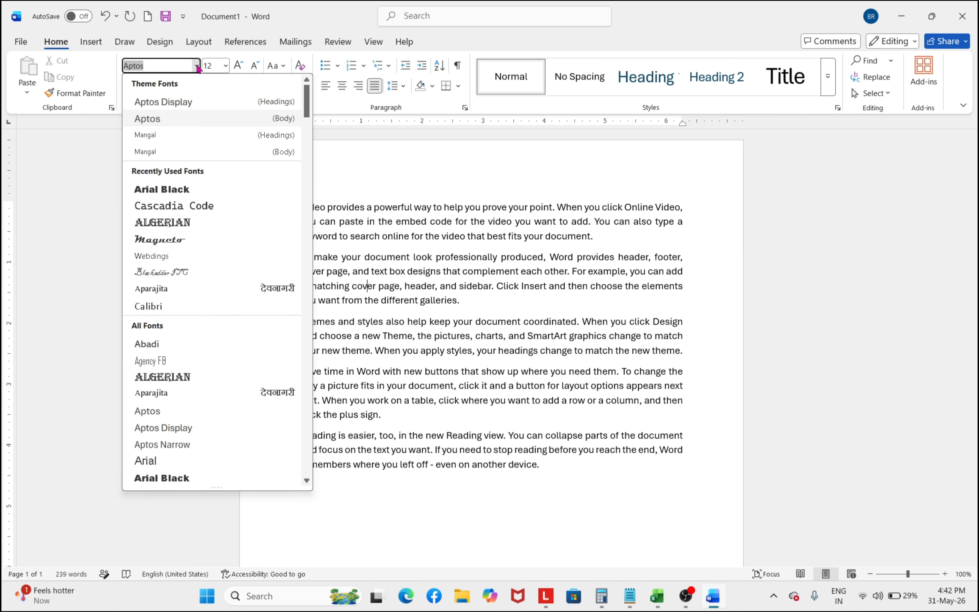
scroll(187, 435, down, 15)
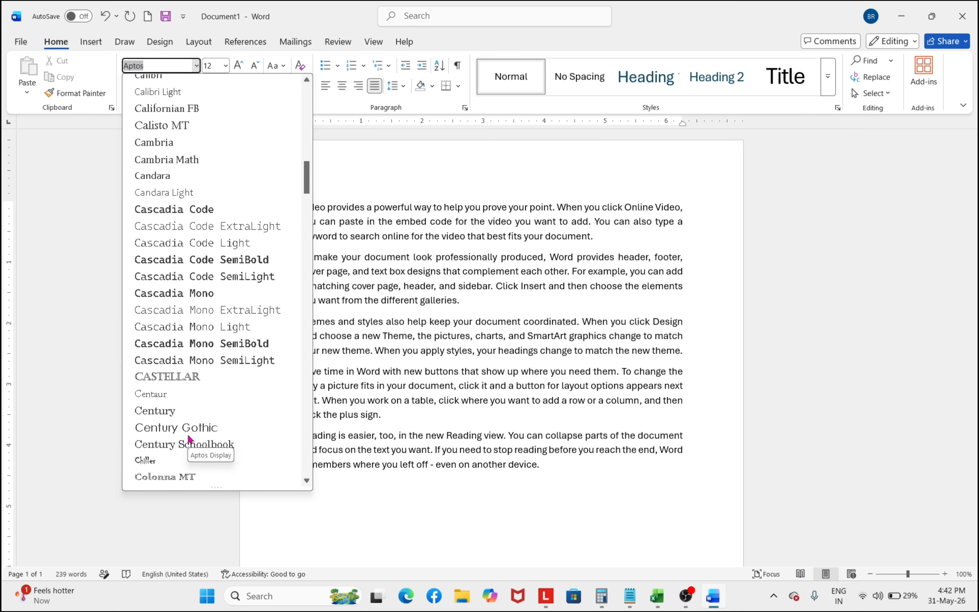
click(491, 341)
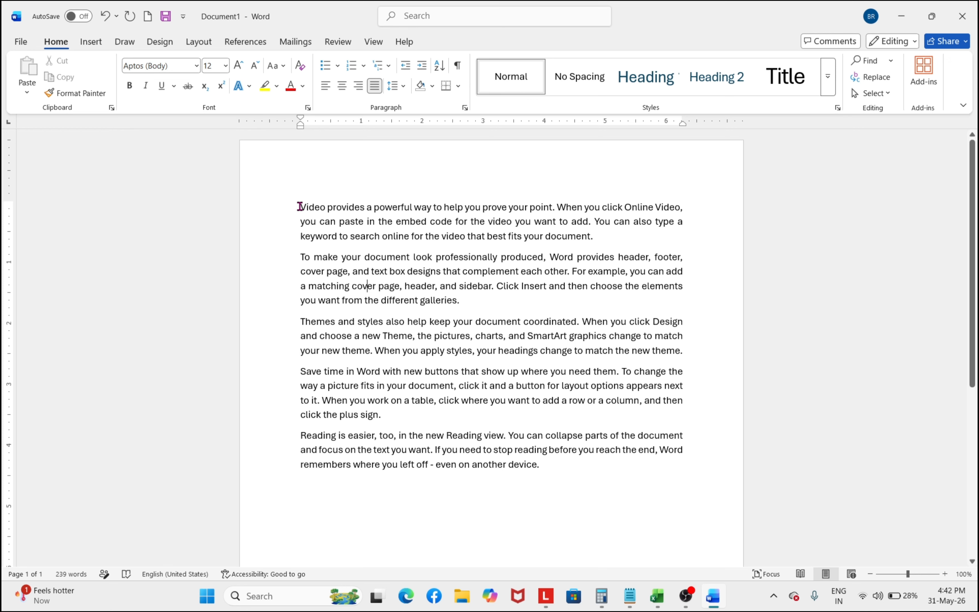
- Try selecting the whole first paragraph and then only the word "powerful", clearing the selection each time
drag(299, 207, 594, 238)
click(475, 221)
double_click(389, 209)
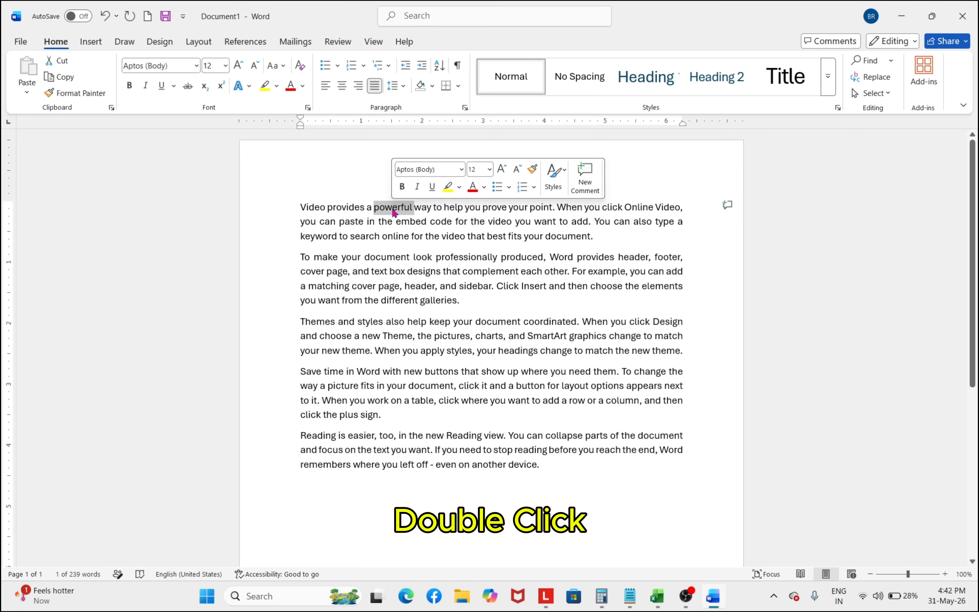
click(468, 243)
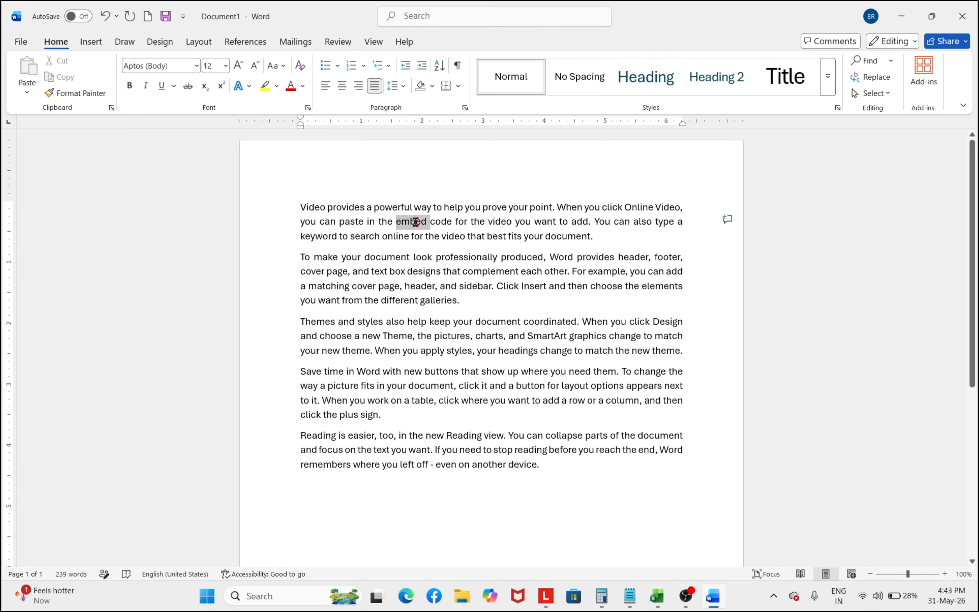
- Set the font of the first paragraph to Magneto
triple_click(416, 222)
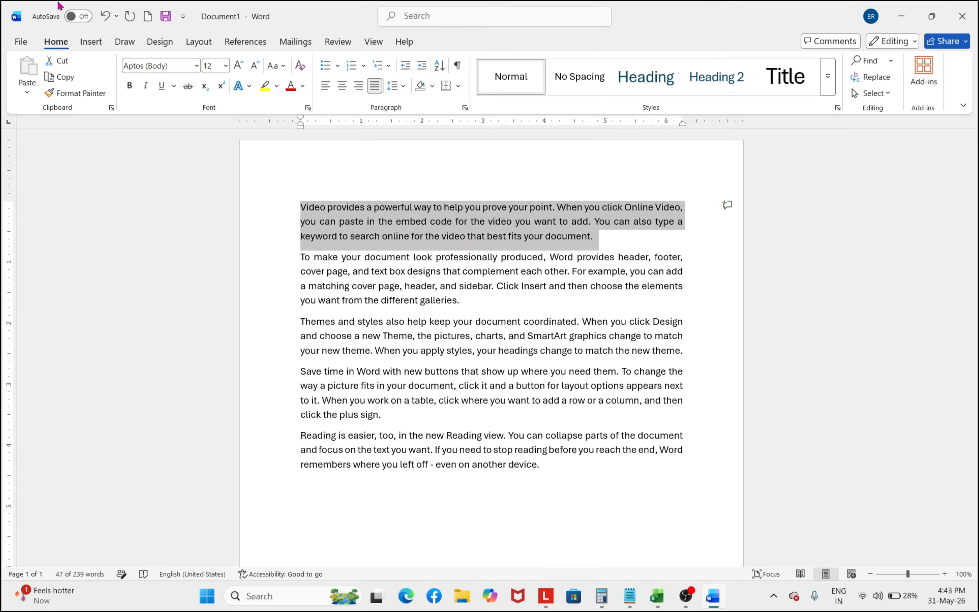
click(196, 66)
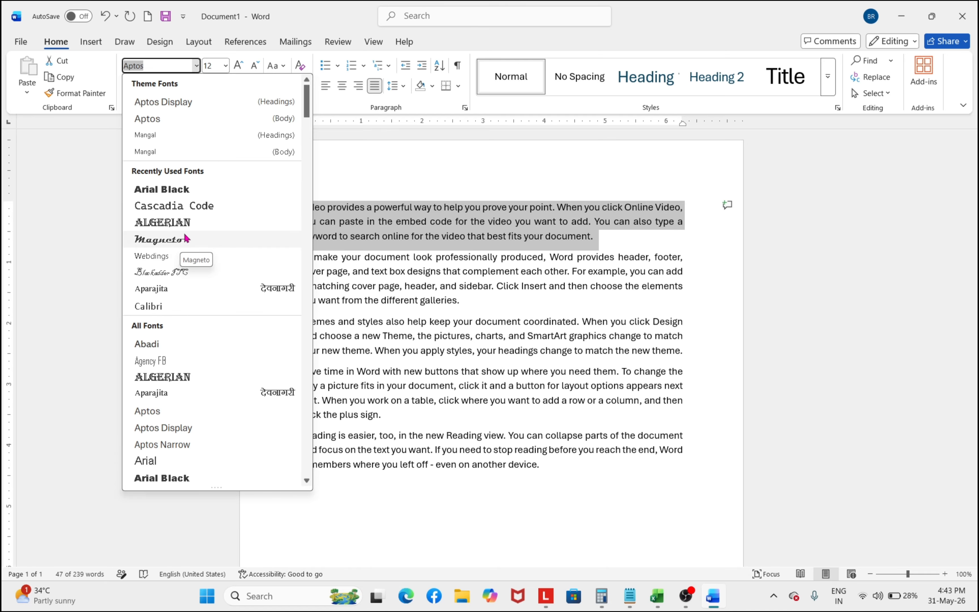
key(Escape)
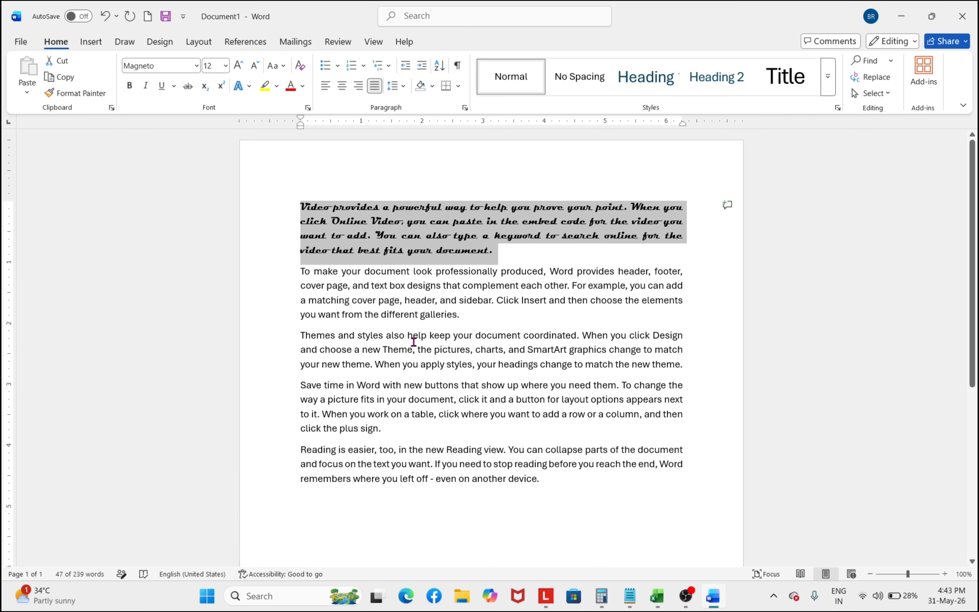
click(414, 342)
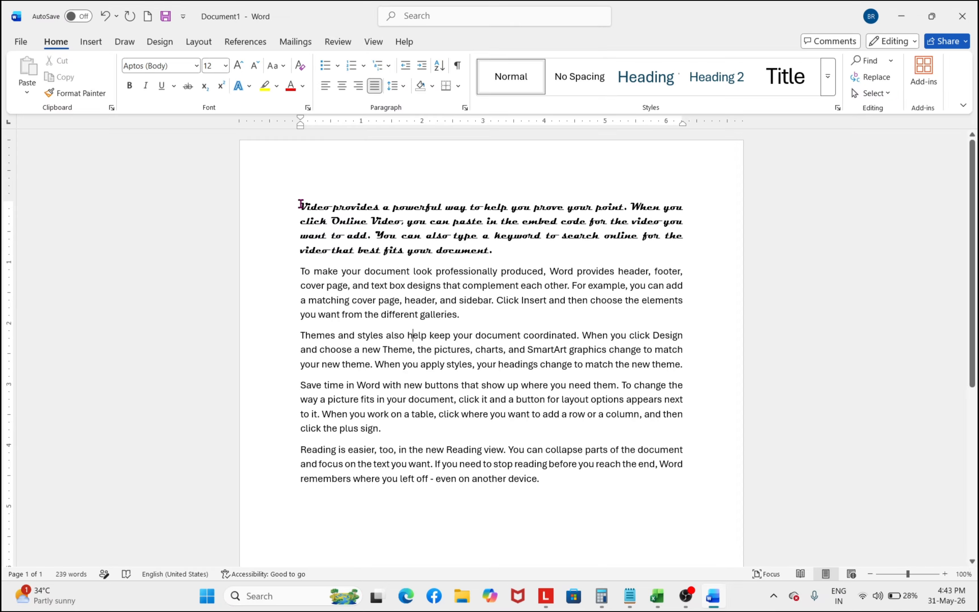
- Set the font size of the first paragraph to 20
drag(300, 204, 498, 250)
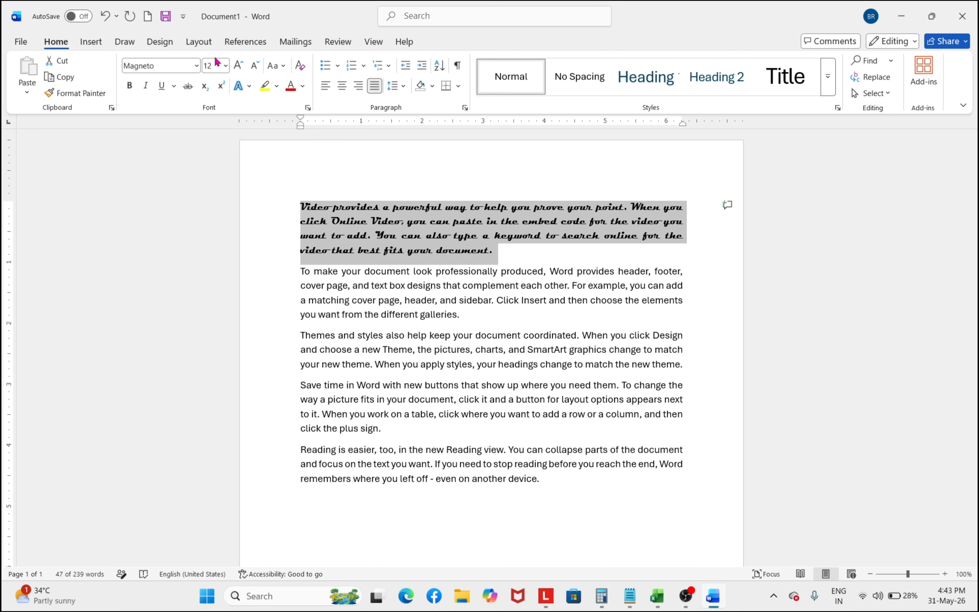
click(217, 66)
text(20)
key(Return)
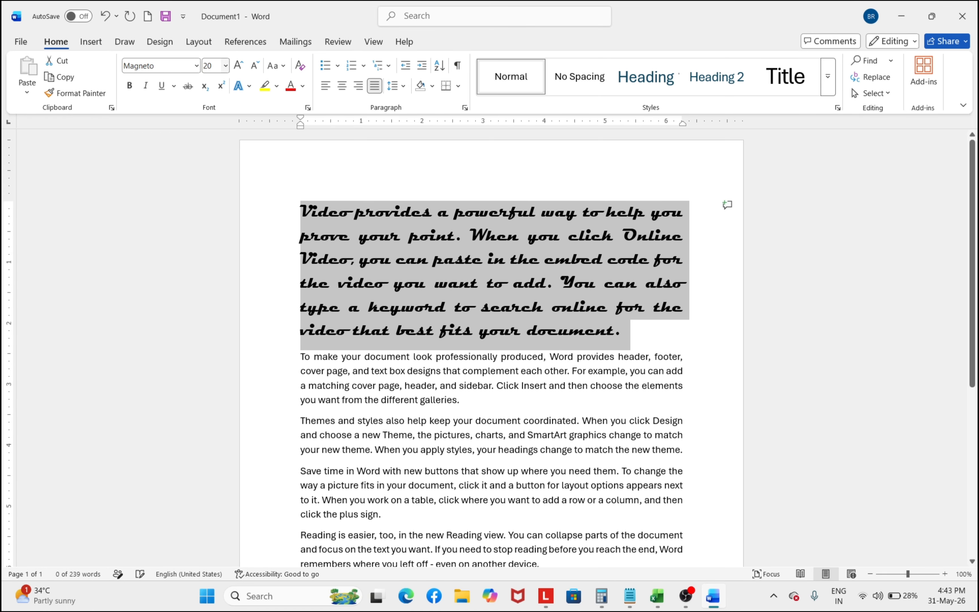
click(504, 406)
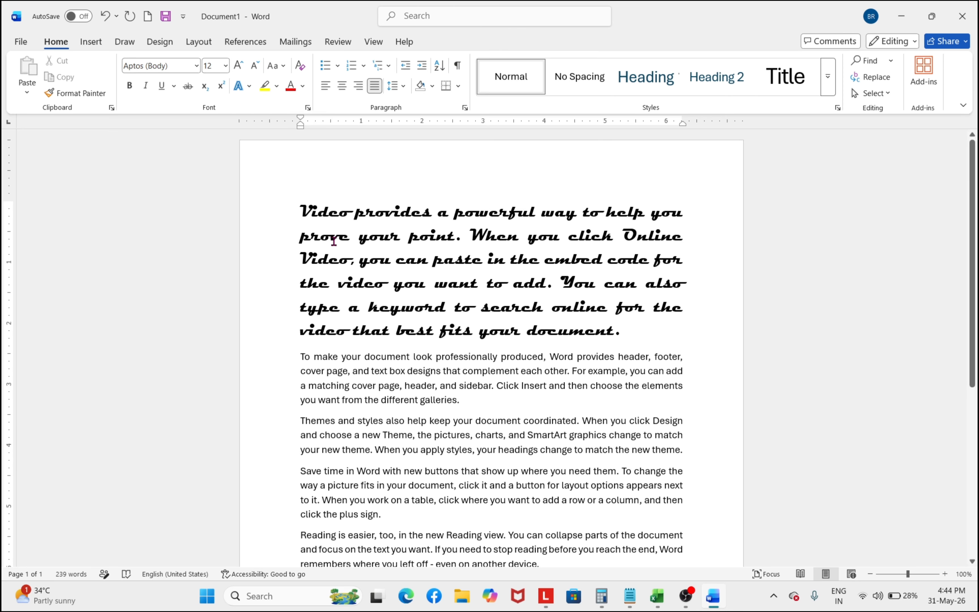
- Increase the font size of the third paragraph, starting with "Themes and styles", in steps up to 48
scroll(318, 364, down, 1)
scroll(317, 364, down, 1)
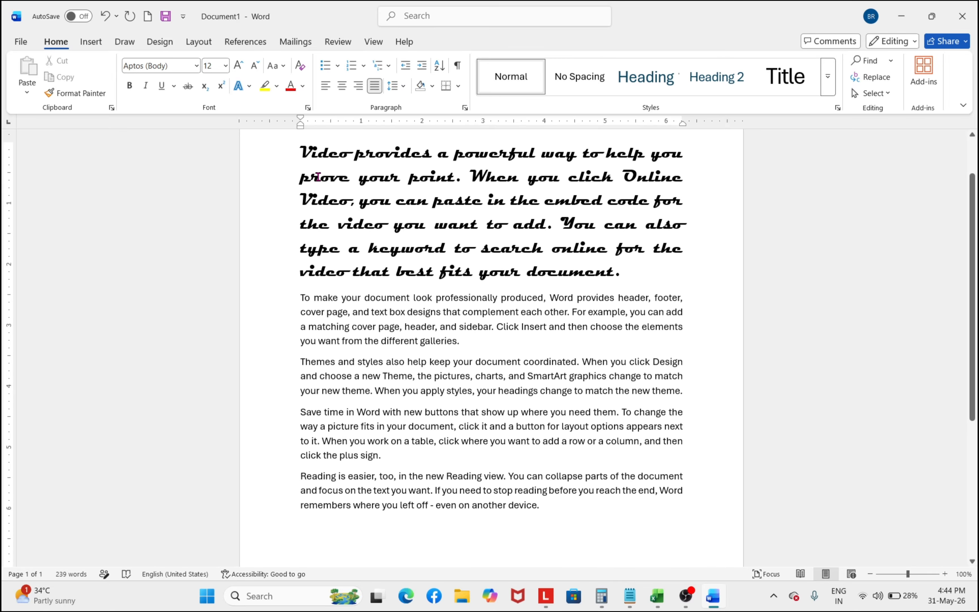
scroll(411, 355, down, 2)
scroll(411, 355, up, 1)
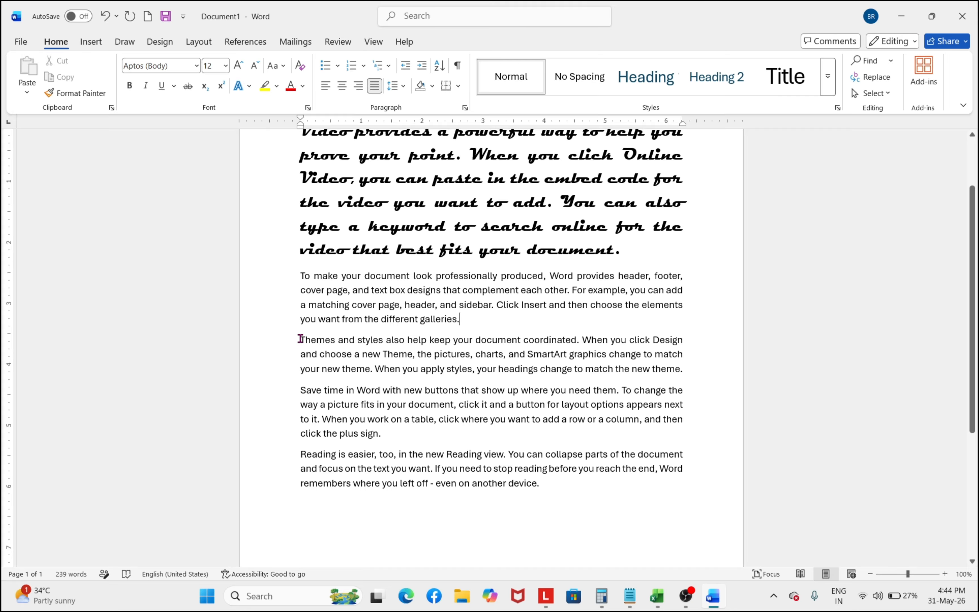
click(389, 329)
triple_click(388, 342)
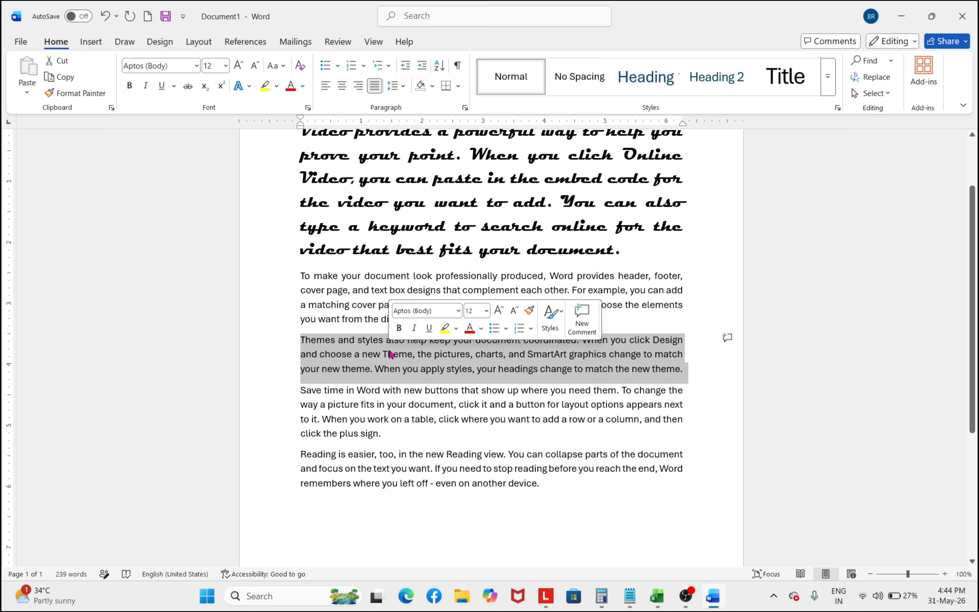
click(240, 66)
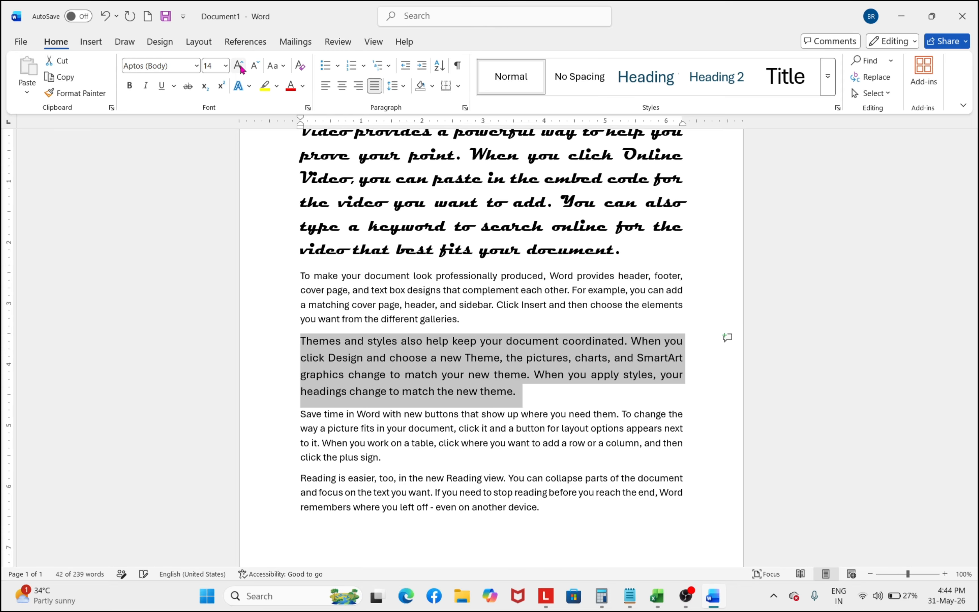
click(239, 66)
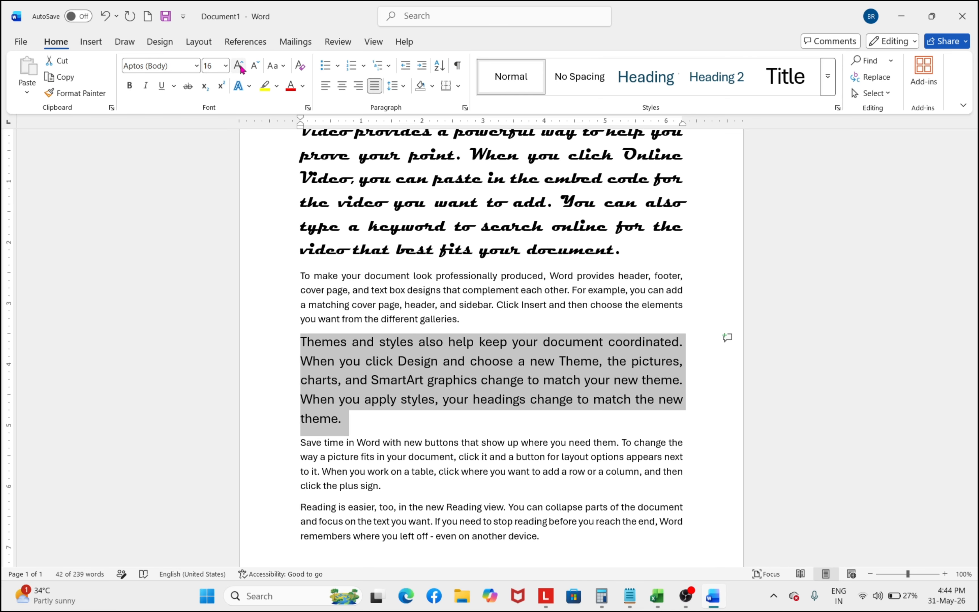
click(239, 66)
click(239, 66)
click(239, 66)
click(239, 66)
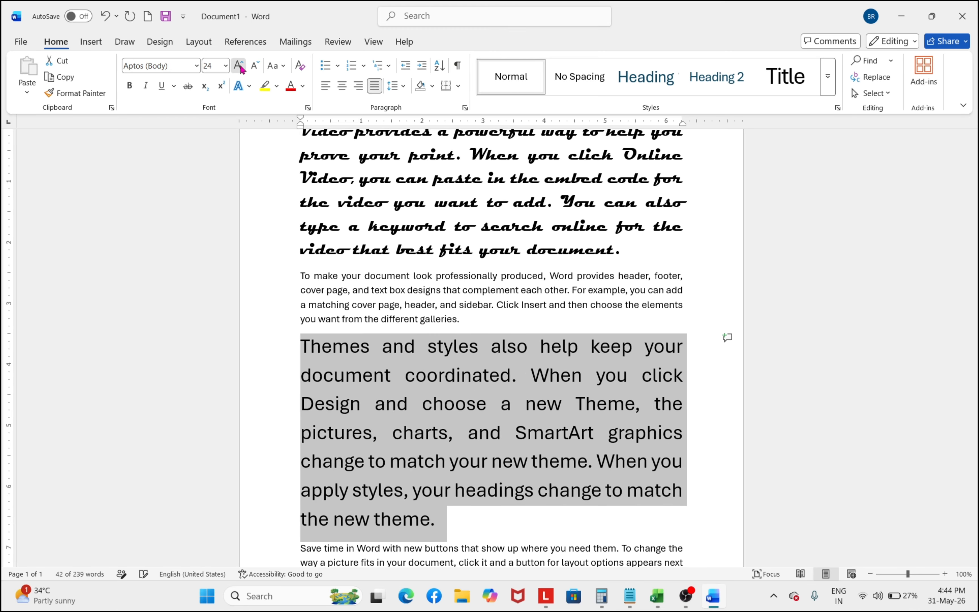
click(239, 66)
click(239, 66)
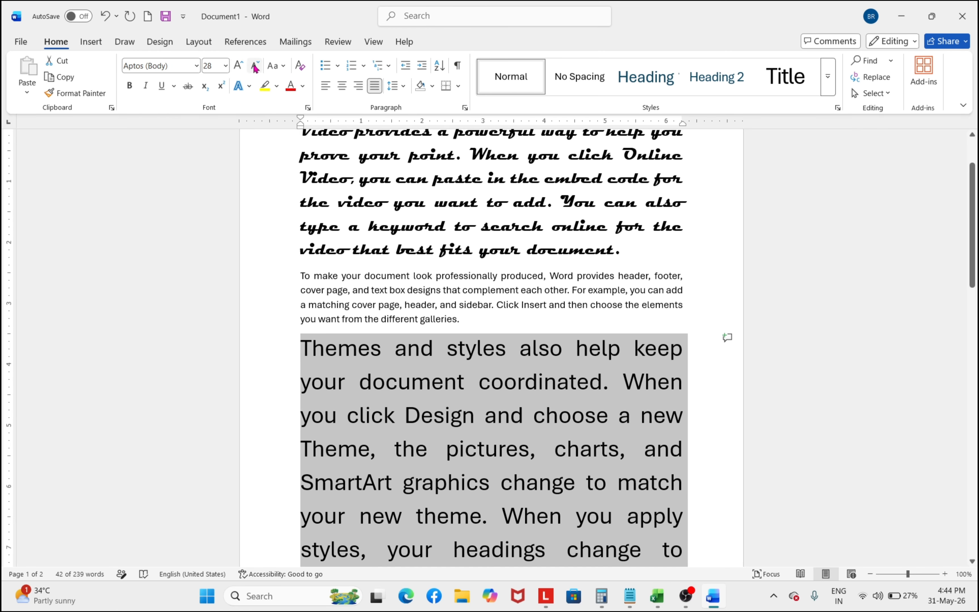
click(239, 66)
click(239, 66)
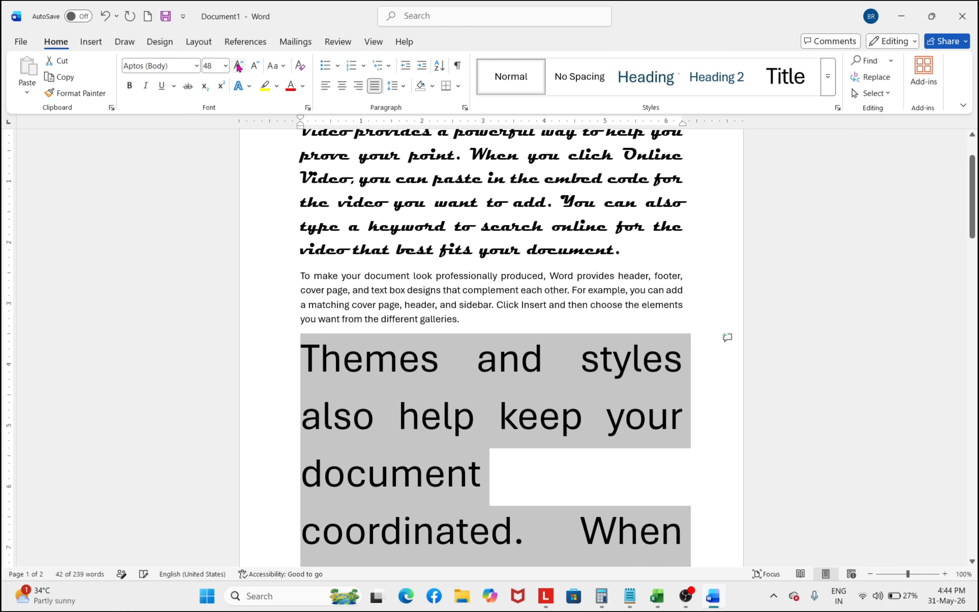
- Decrease the font size of the "Themes and styles" paragraph in steps down to 18
click(255, 66)
click(255, 66)
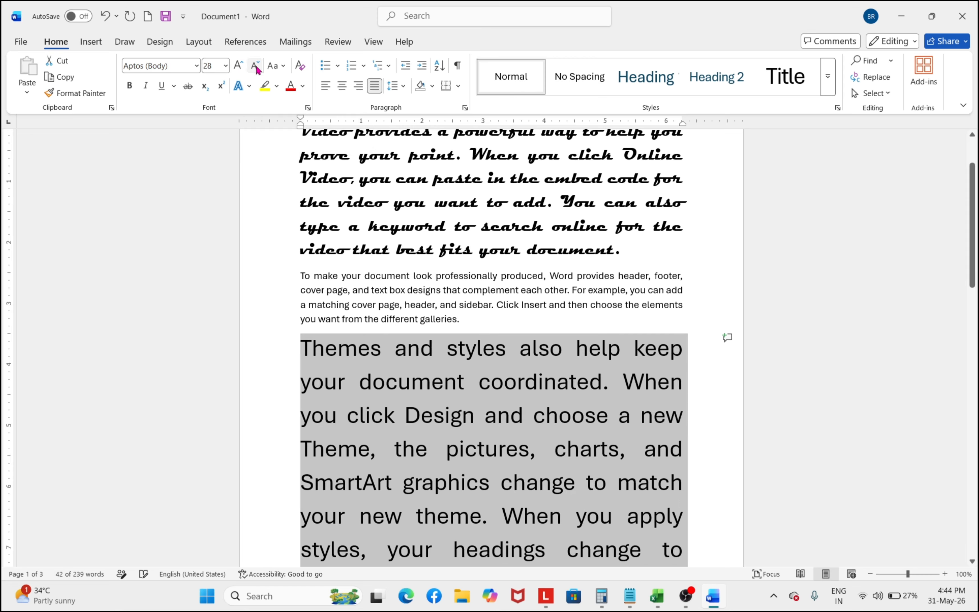
click(255, 66)
click(255, 66)
click(255, 66)
click(255, 66)
click(255, 65)
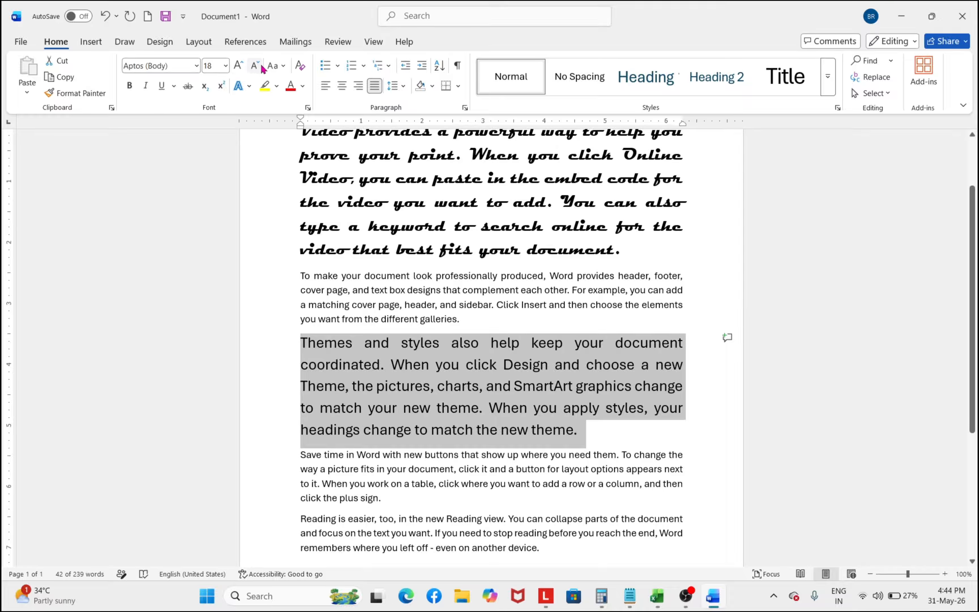
- Set the font size of the third paragraph, starting with "Themes and styles", to 15
click(217, 67)
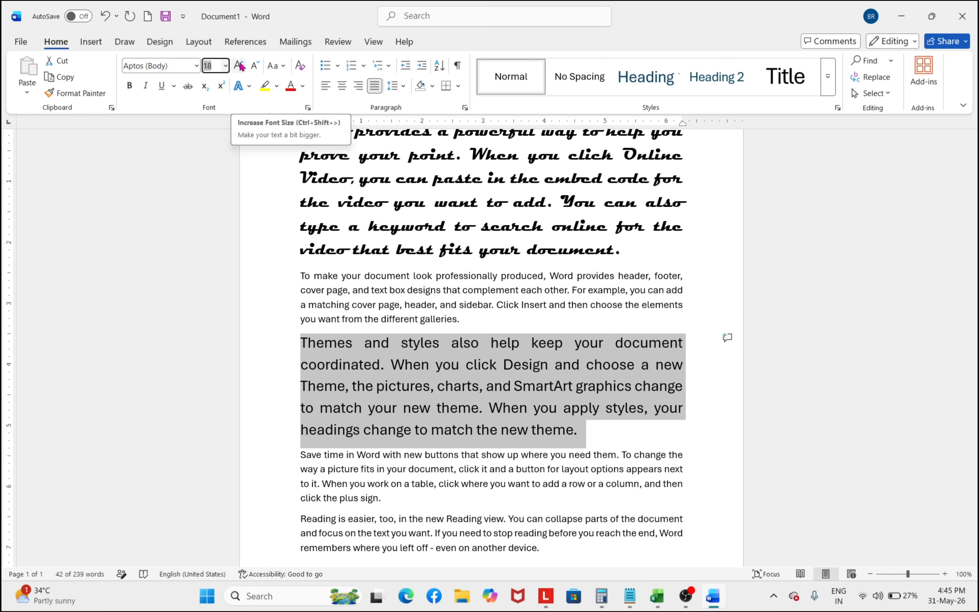
click(216, 65)
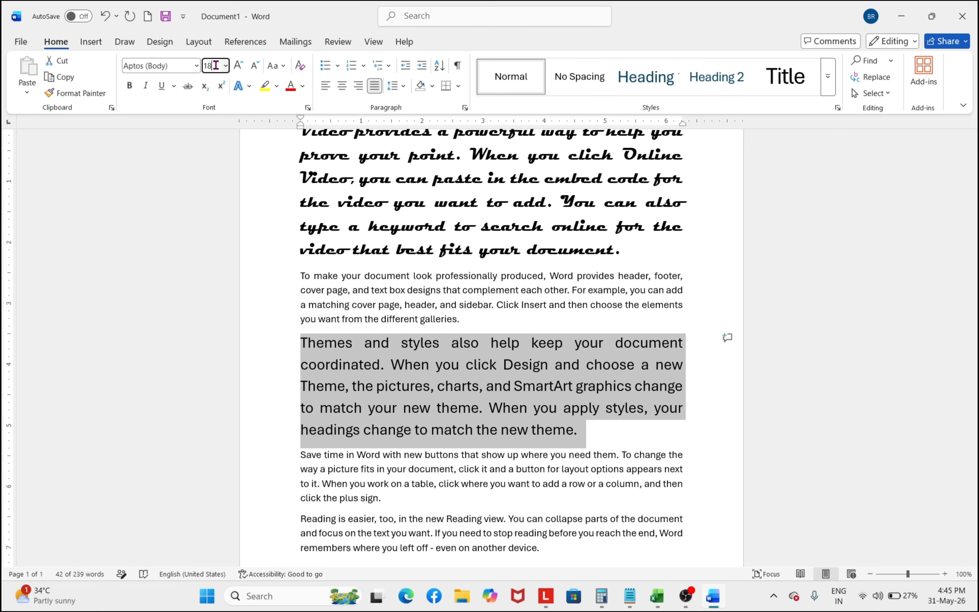
scroll(417, 221, up, 2)
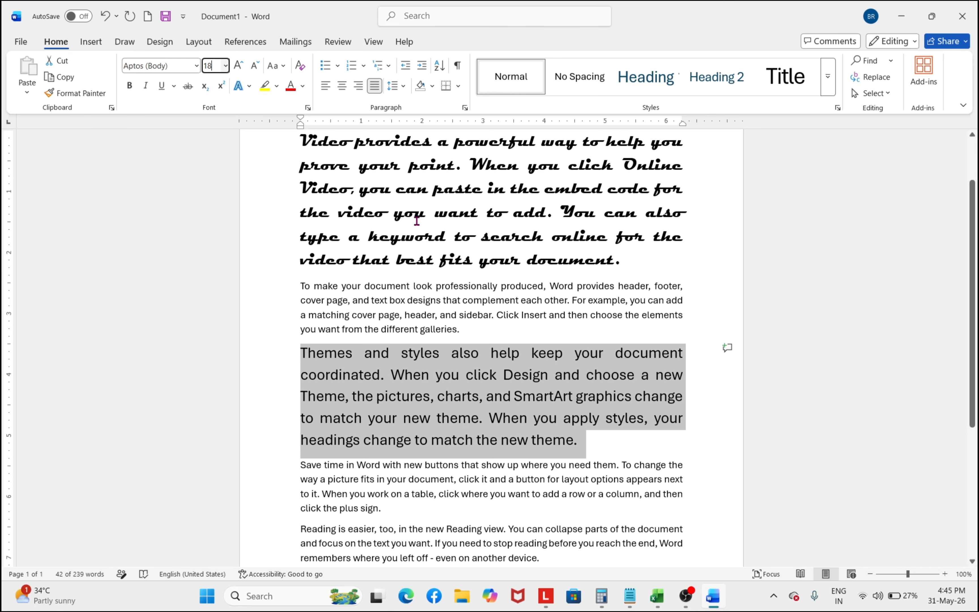
click(225, 66)
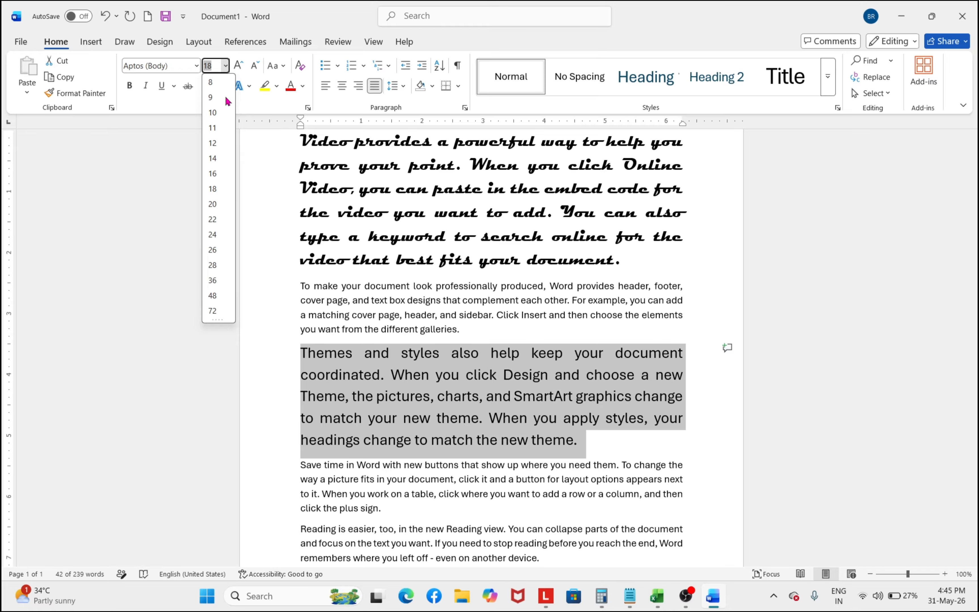
click(216, 66)
key(BackSpace)
key(BackSpace)
text(15)
key(Return)
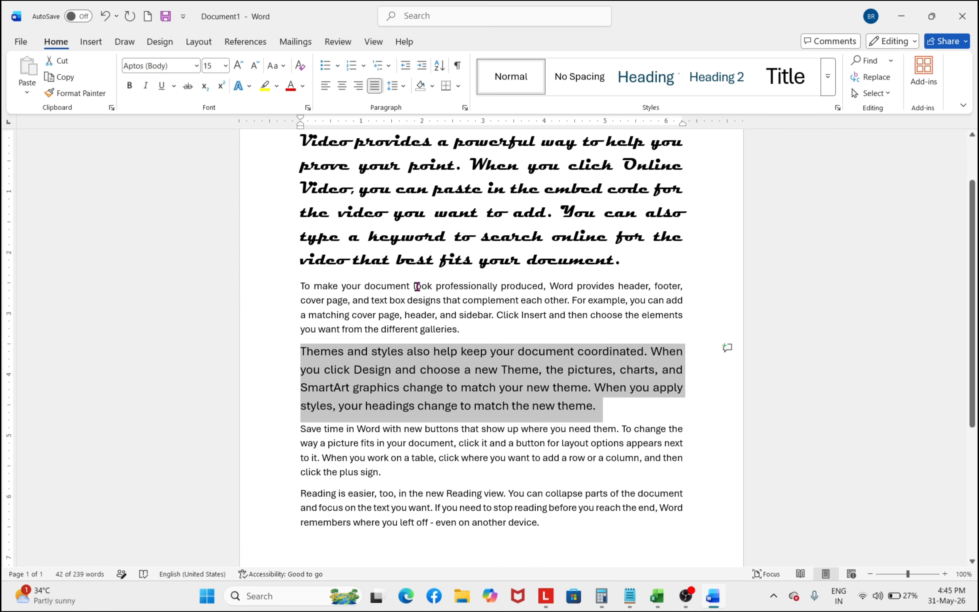
- Clear all formatting from the entire document text
click(417, 285)
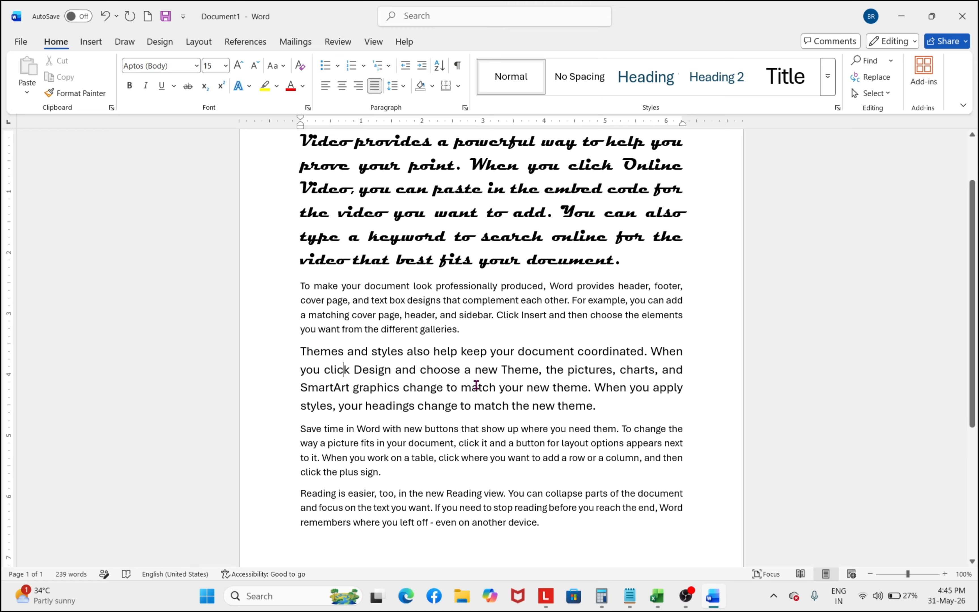
triple_click(451, 376)
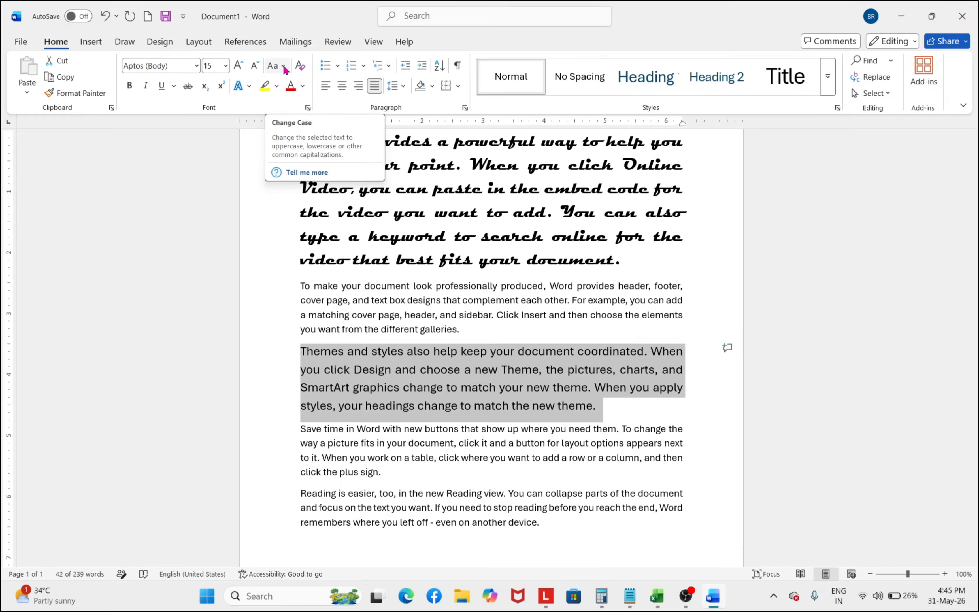
scroll(455, 381, up, 3)
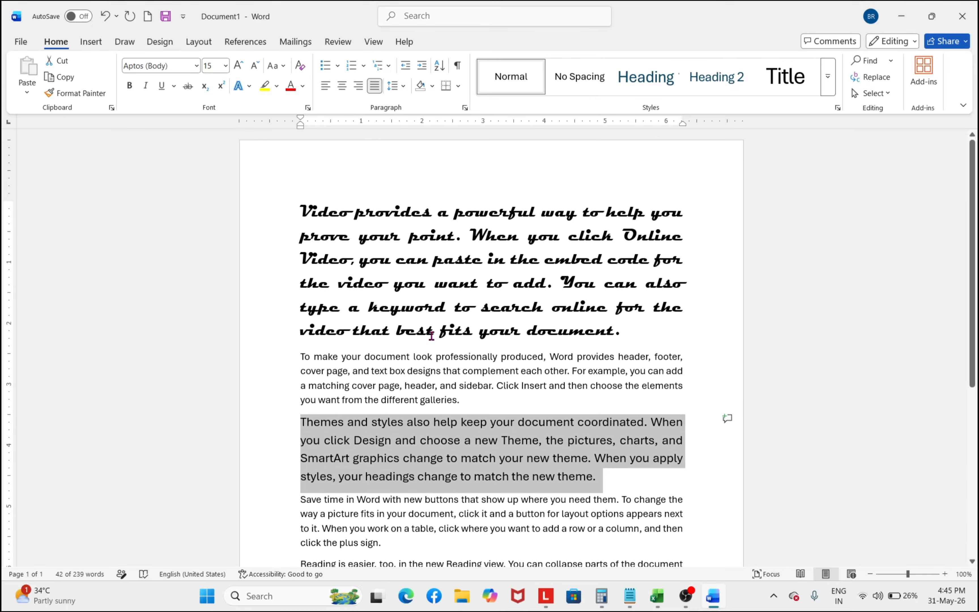
scroll(453, 402, down, 2)
scroll(453, 403, up, 1)
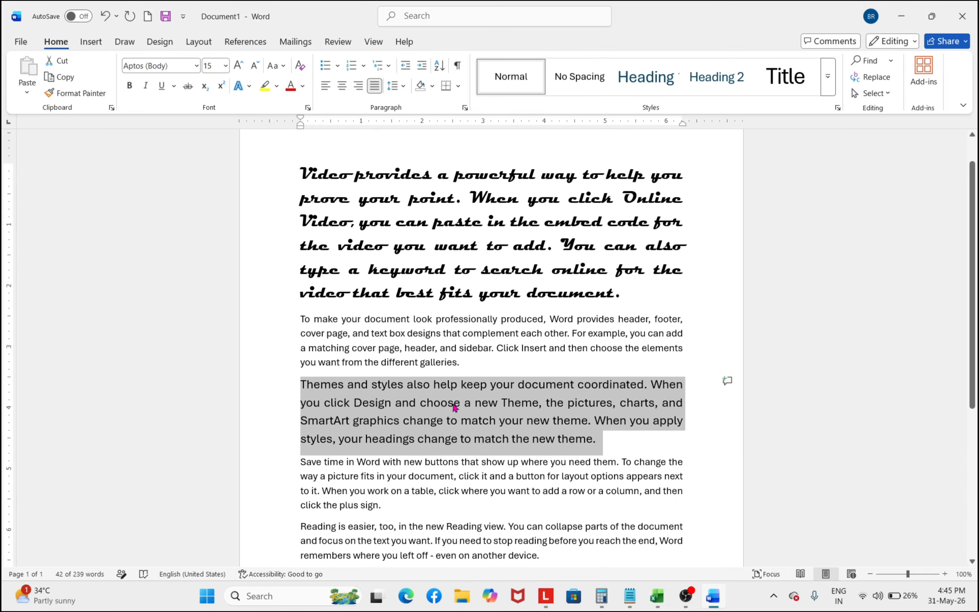
key(ctrl+a)
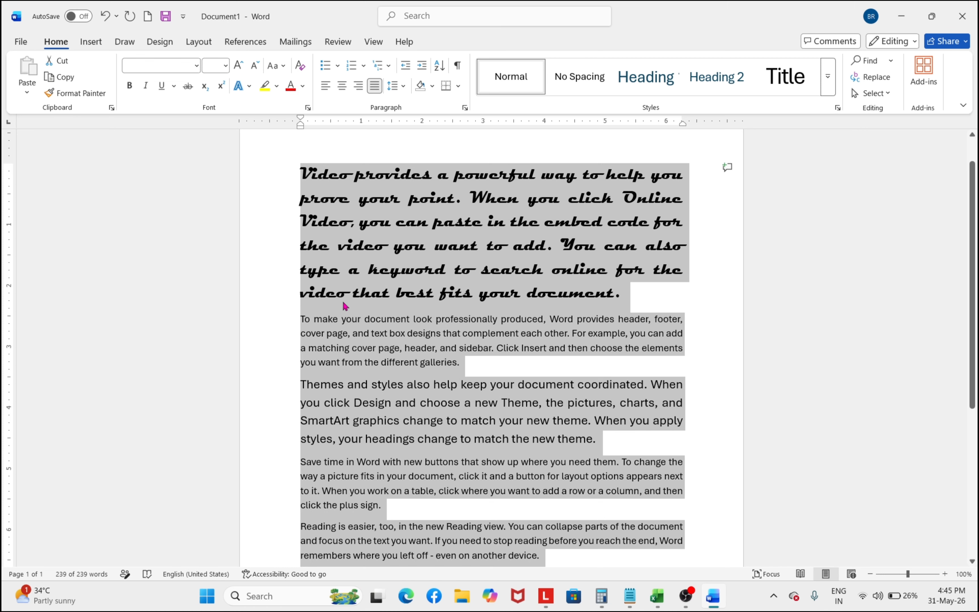
click(300, 65)
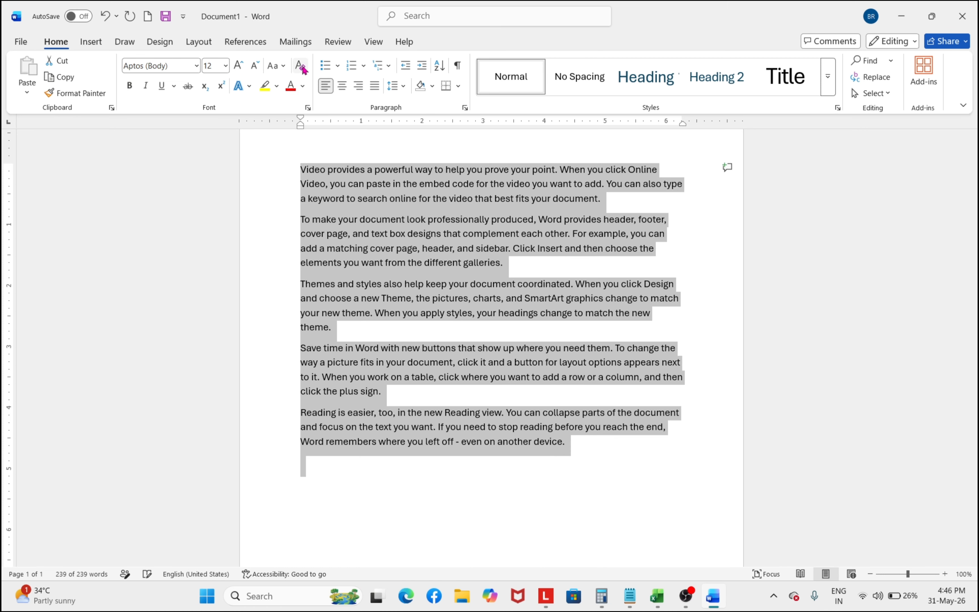
click(424, 346)
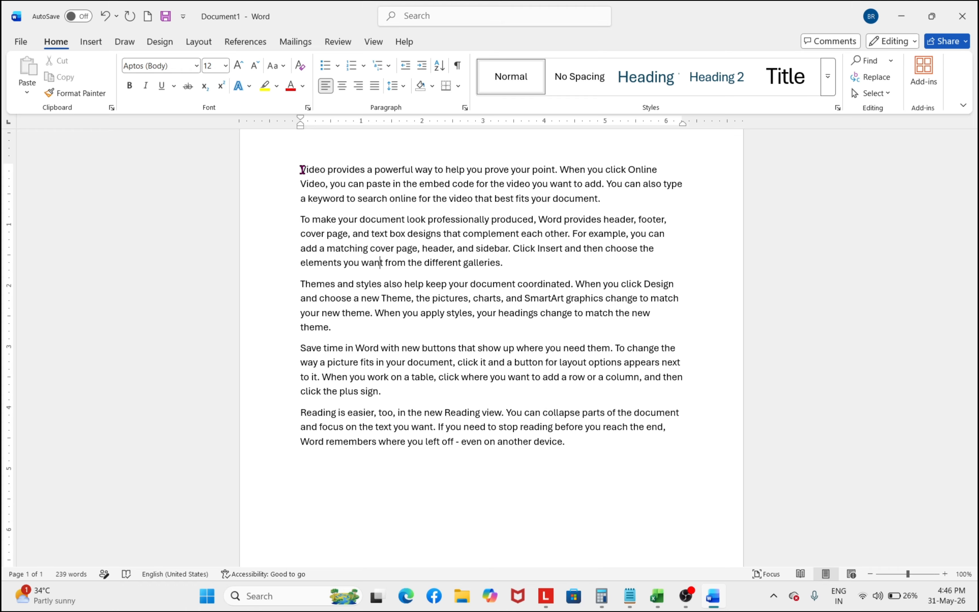
drag(302, 169, 622, 190)
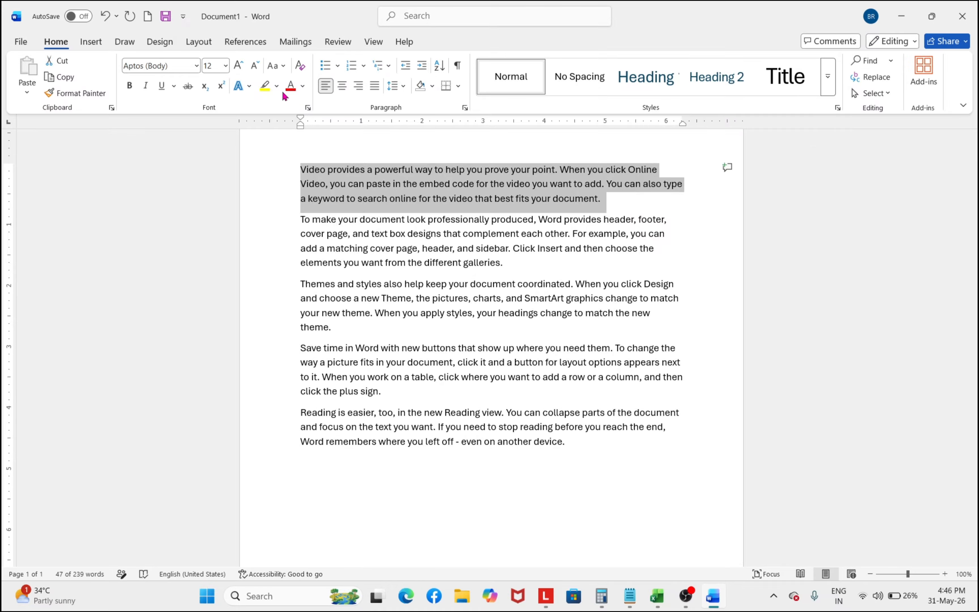
click(282, 70)
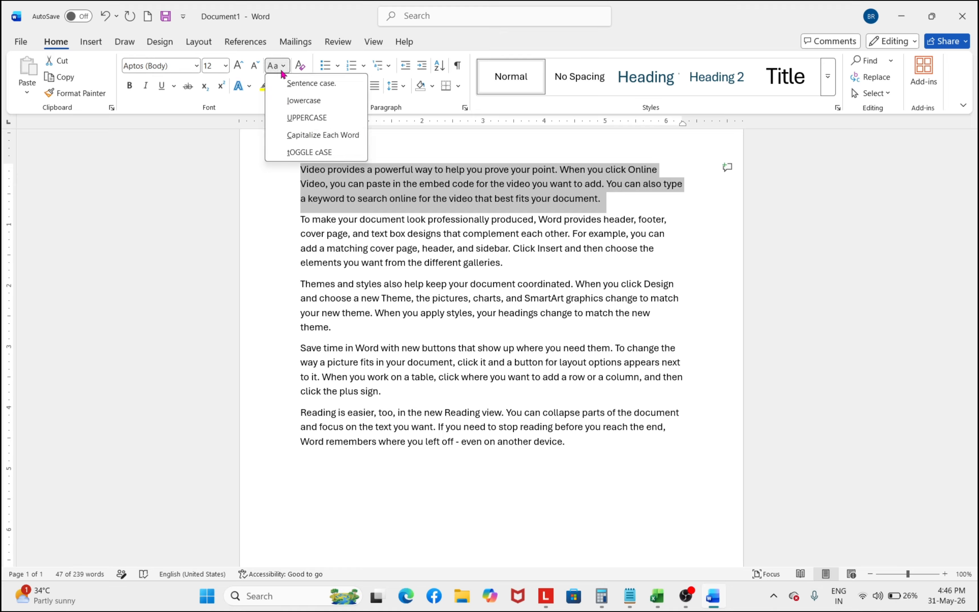
click(290, 86)
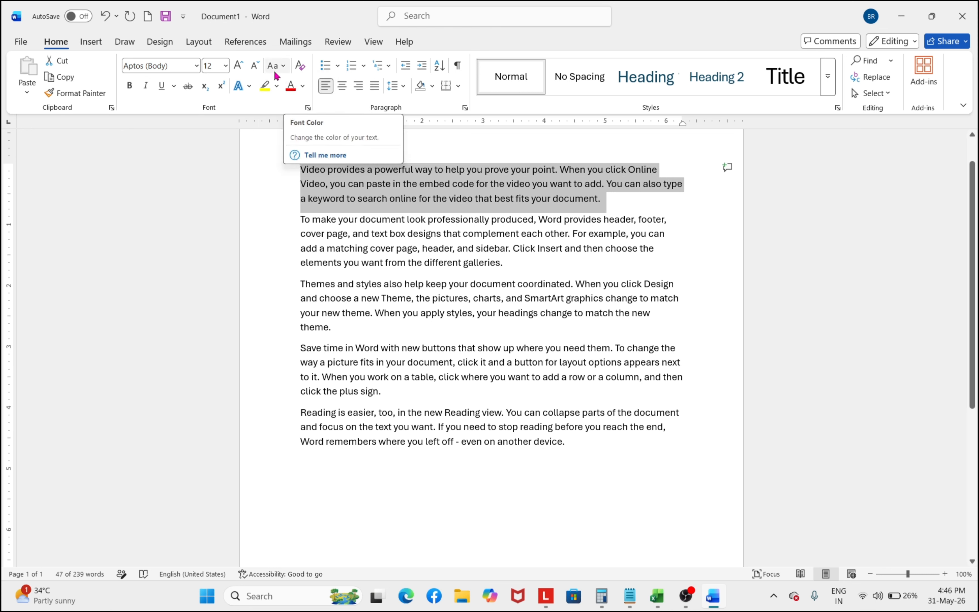
click(282, 68)
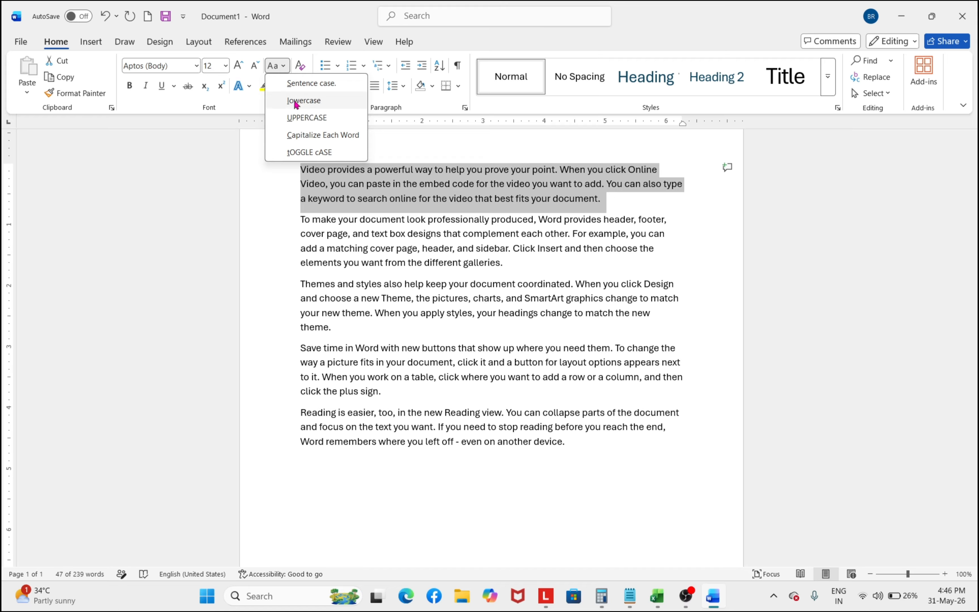
click(372, 233)
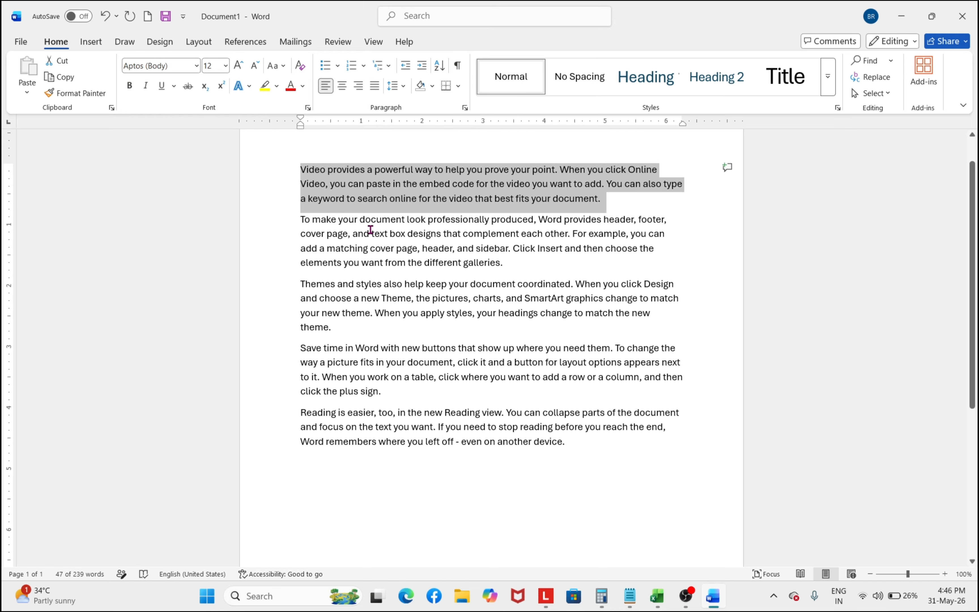
click(314, 185)
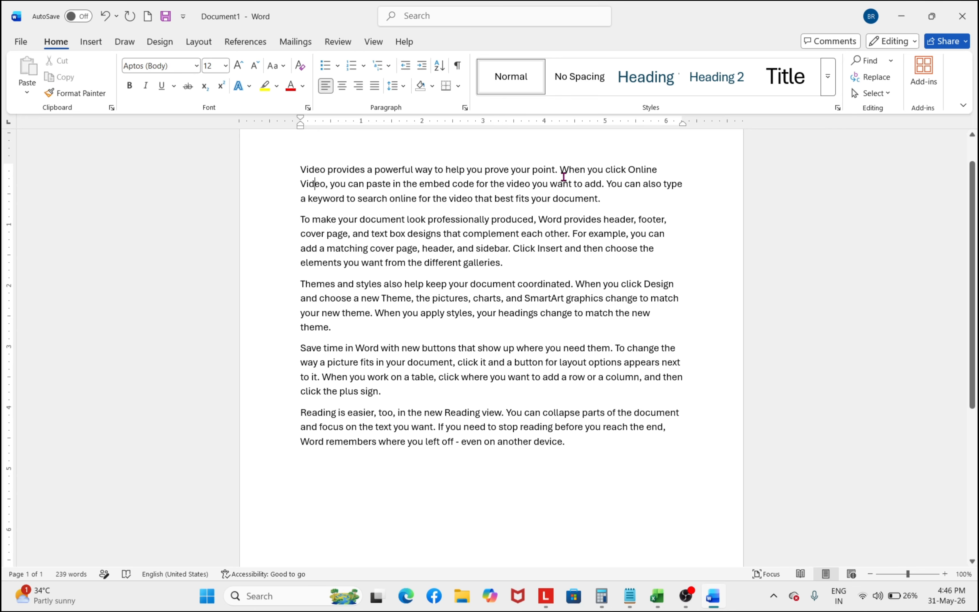
- Change the case of the first paragraph to lowercase
click(300, 170)
triple_click(378, 184)
click(281, 71)
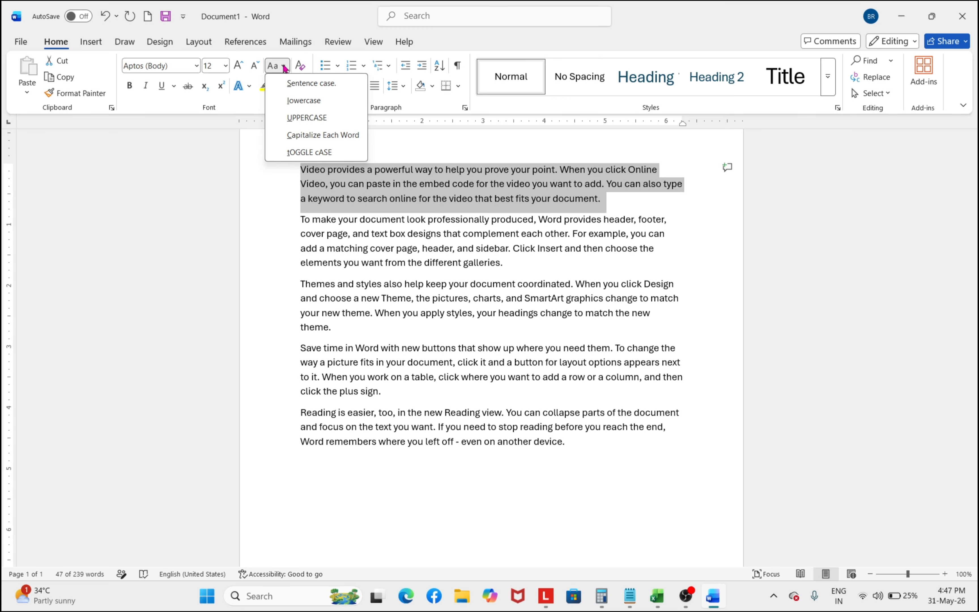
click(304, 101)
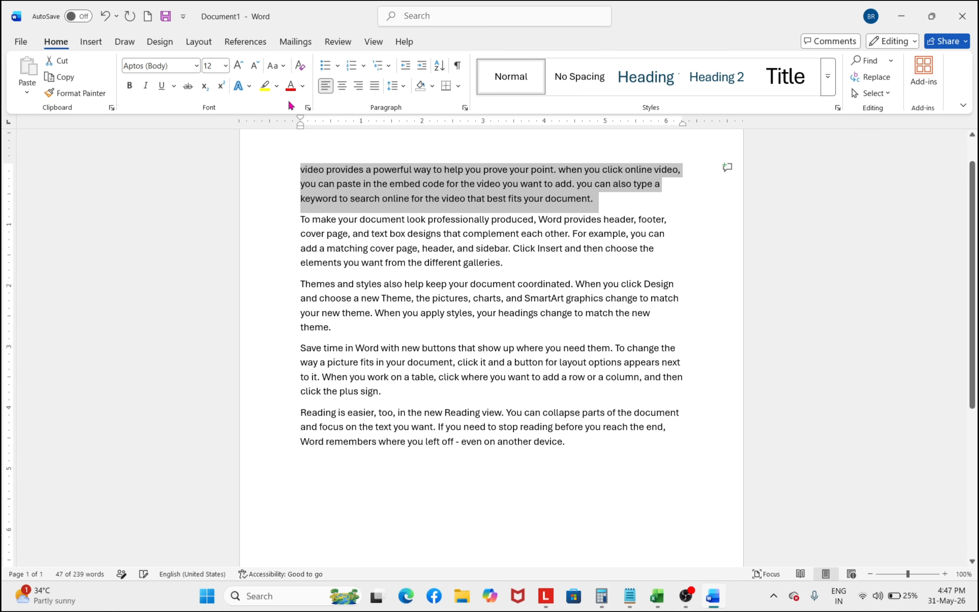
click(400, 308)
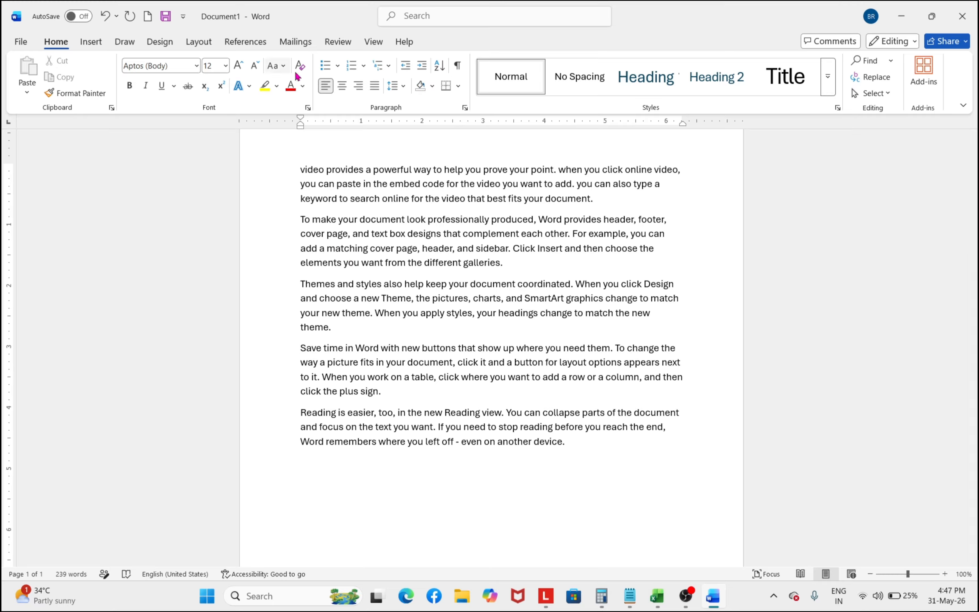
- Change the case of the first paragraph to UPPERCASE
double_click(341, 170)
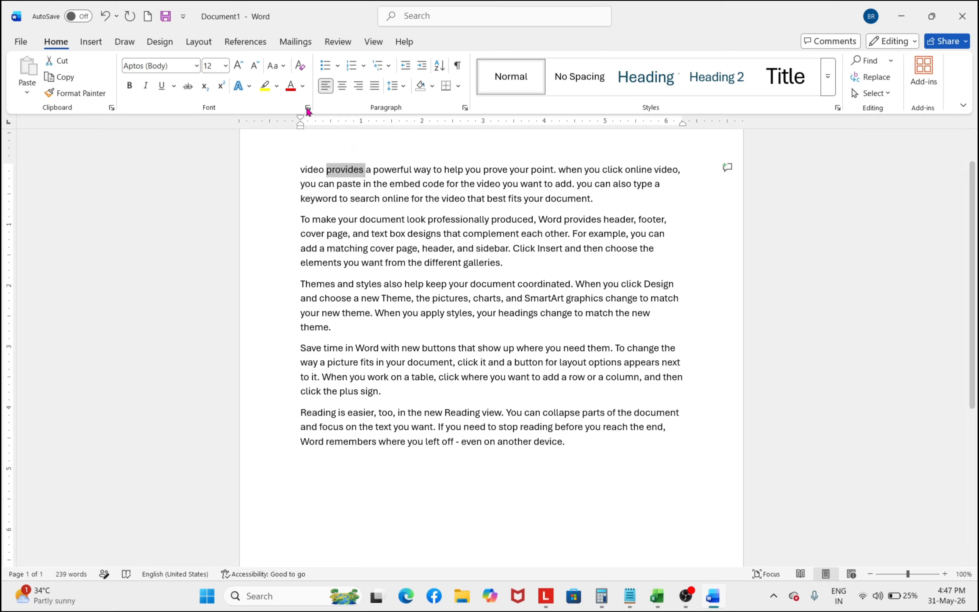
triple_click(351, 199)
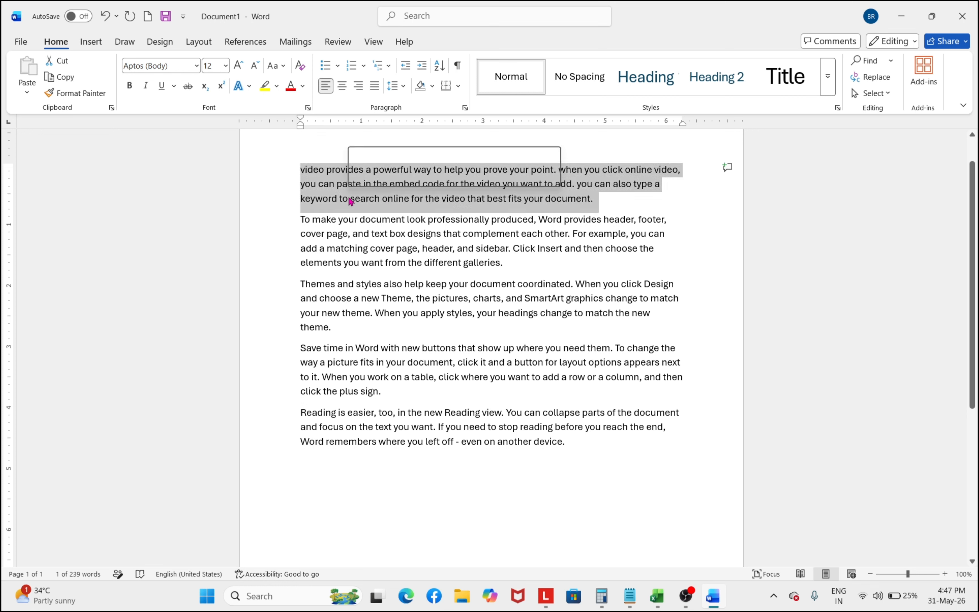
click(284, 65)
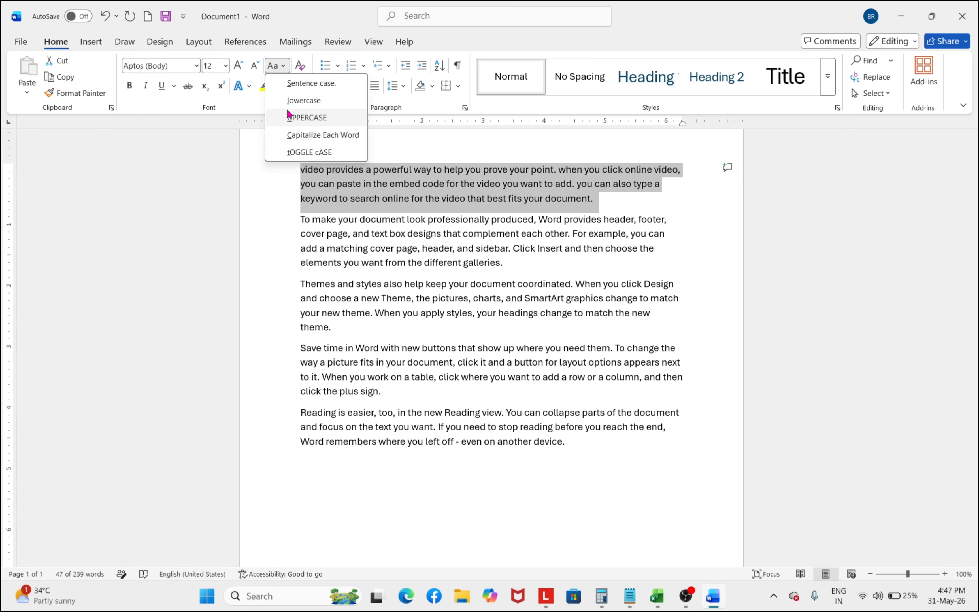
click(306, 117)
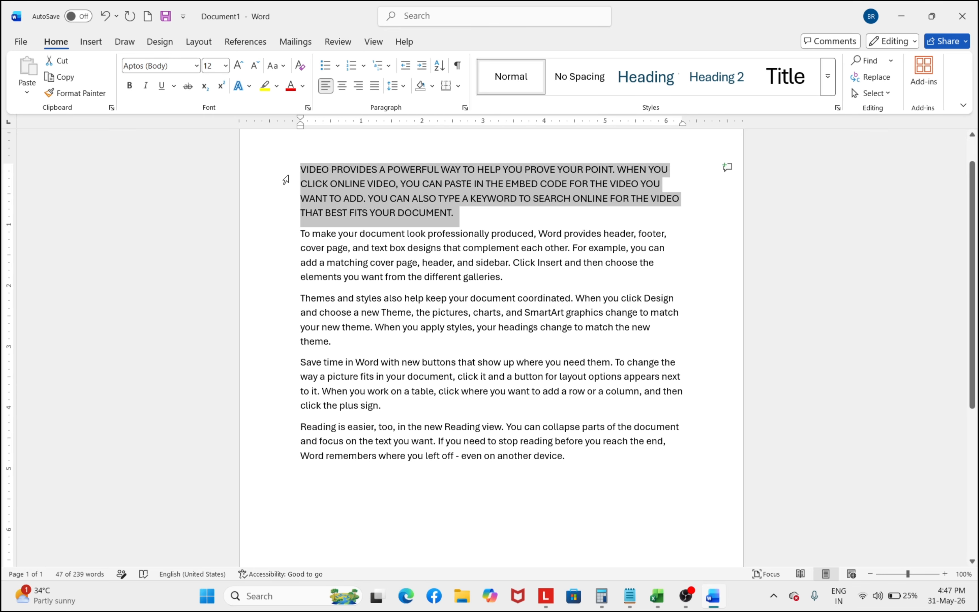
- Apply the Capitalize Each Word case to the first paragraph
click(283, 67)
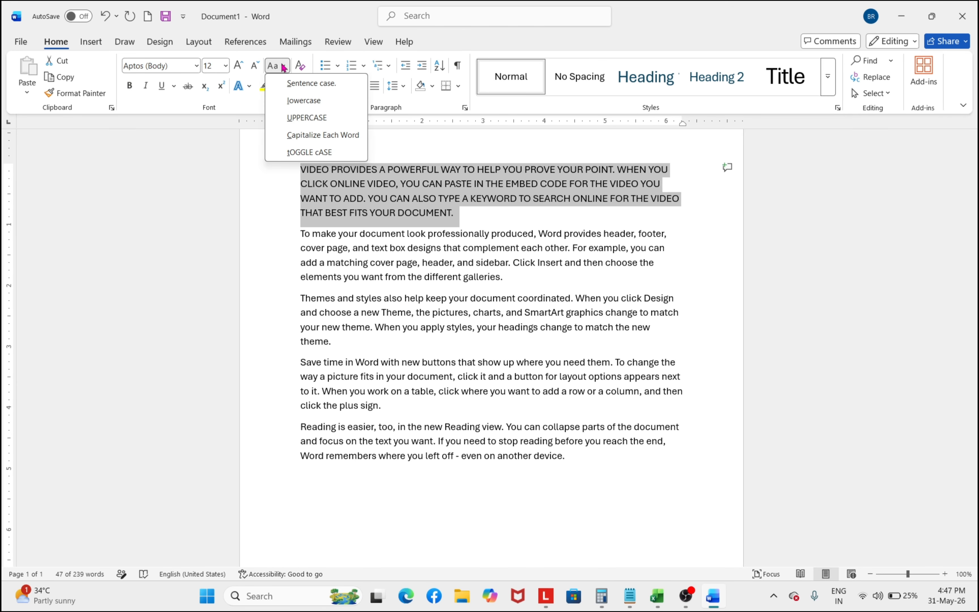
click(302, 143)
click(459, 212)
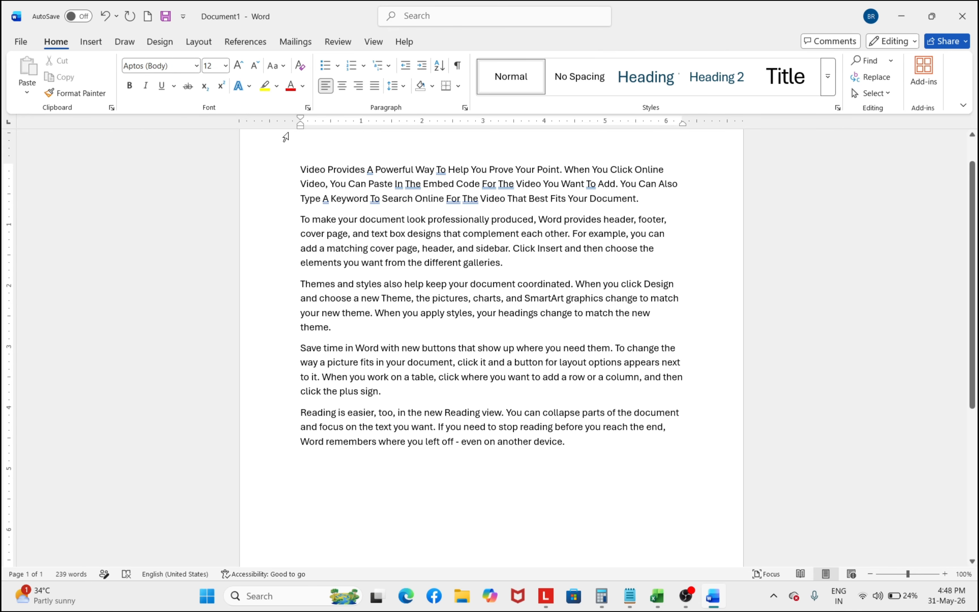
- Undo the last two case changes on the first paragraph
key(ctrl+z)
key(ctrl+z)
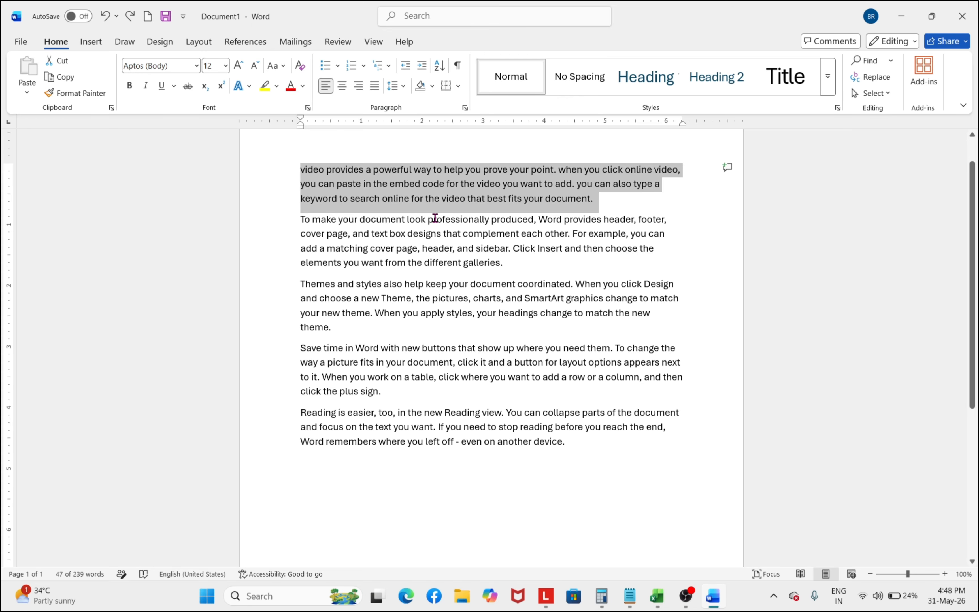
click(432, 218)
- Format the whole first paragraph as bold and italic
triple_click(430, 204)
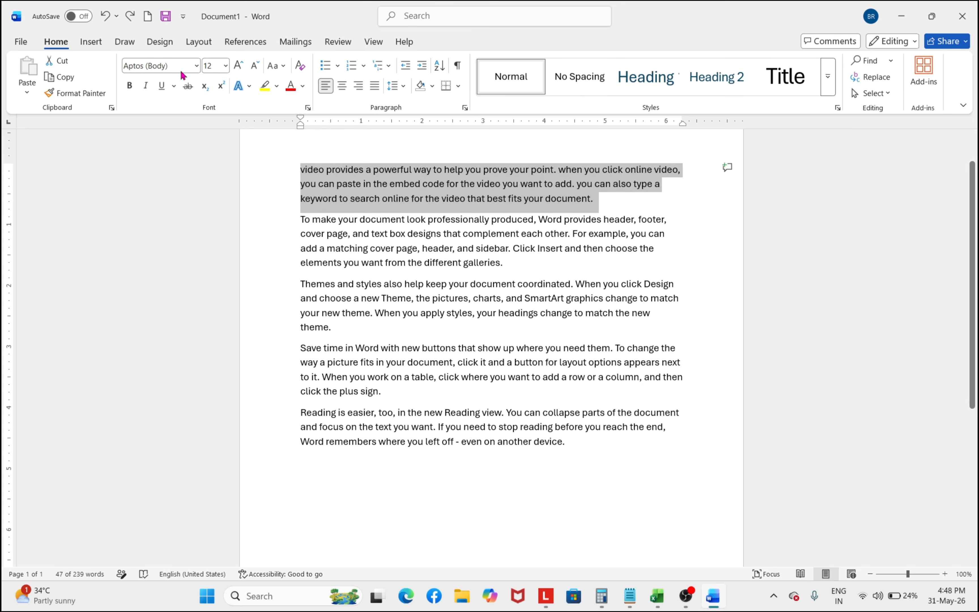
click(129, 92)
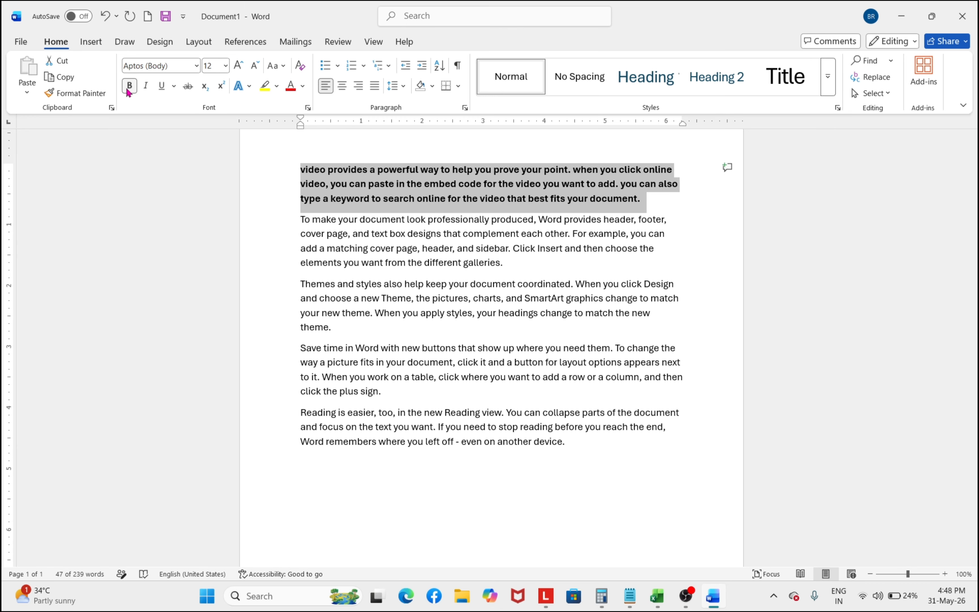
click(462, 221)
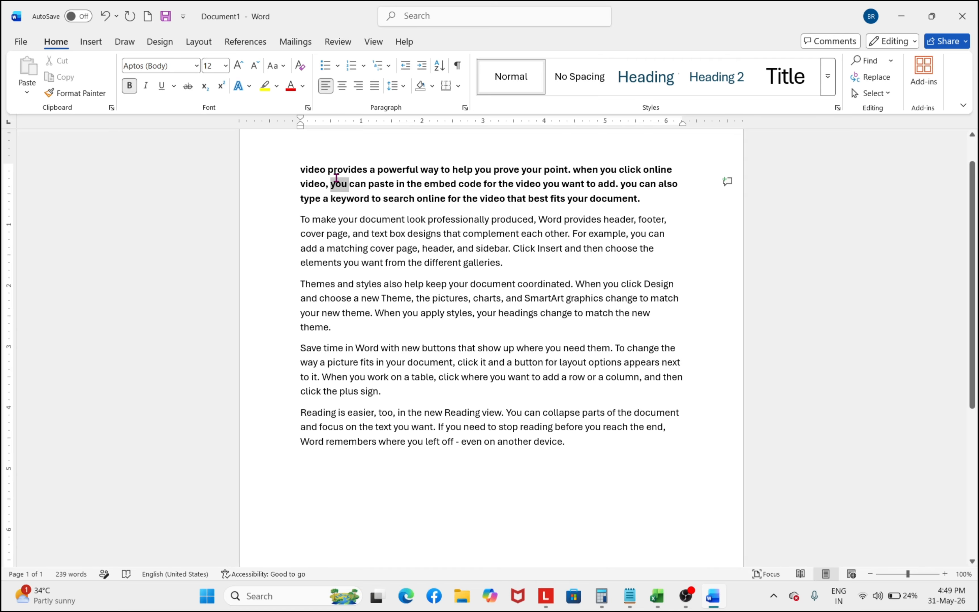
triple_click(336, 178)
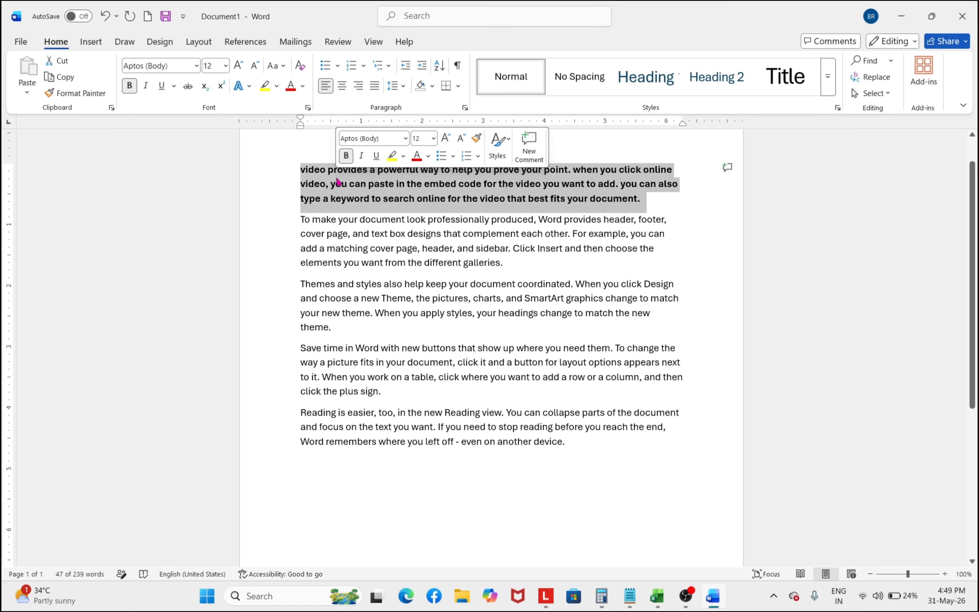
click(146, 85)
click(468, 427)
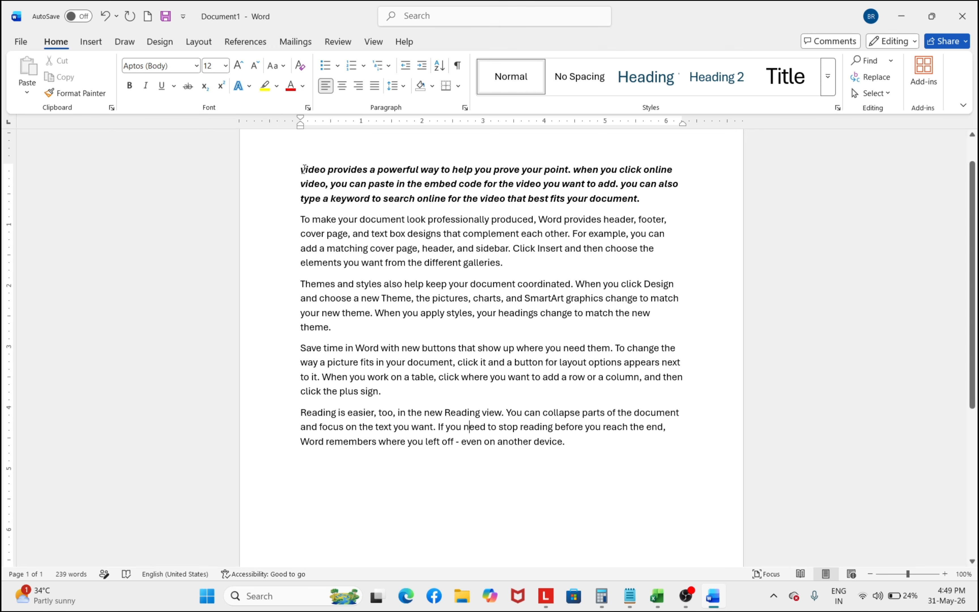
- Underline the whole first paragraph with a single line
click(303, 169)
click(486, 184)
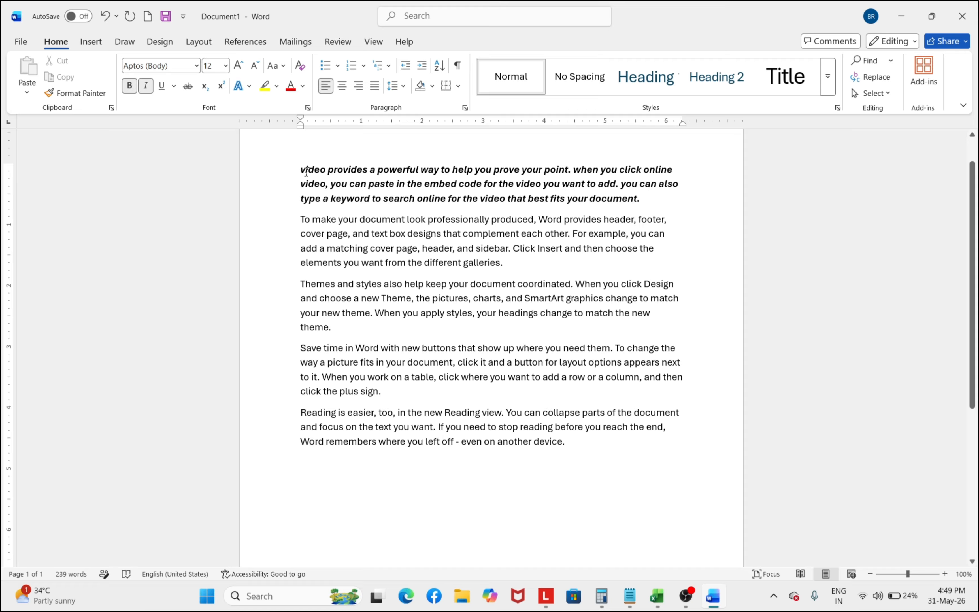
drag(302, 170, 672, 204)
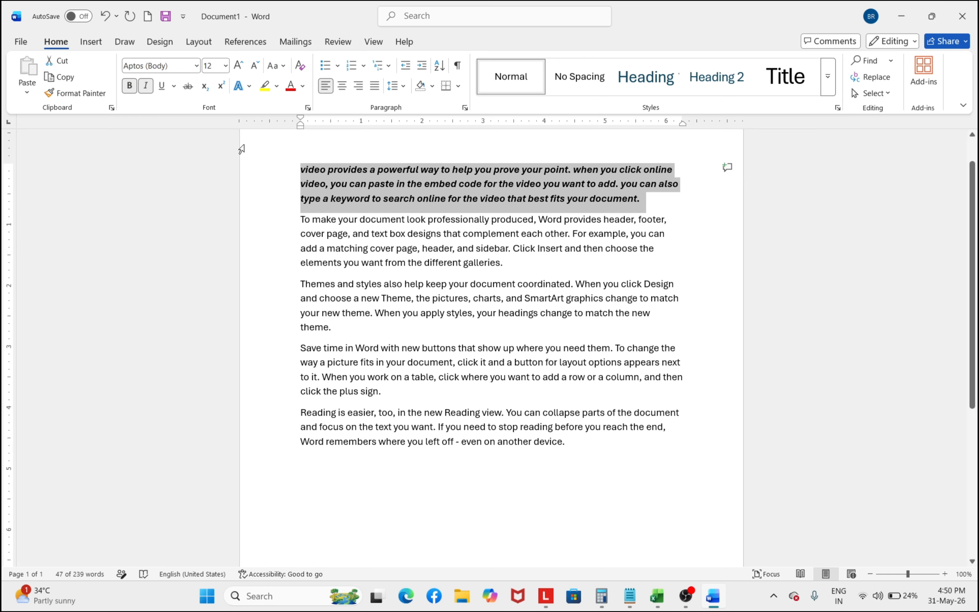
click(161, 86)
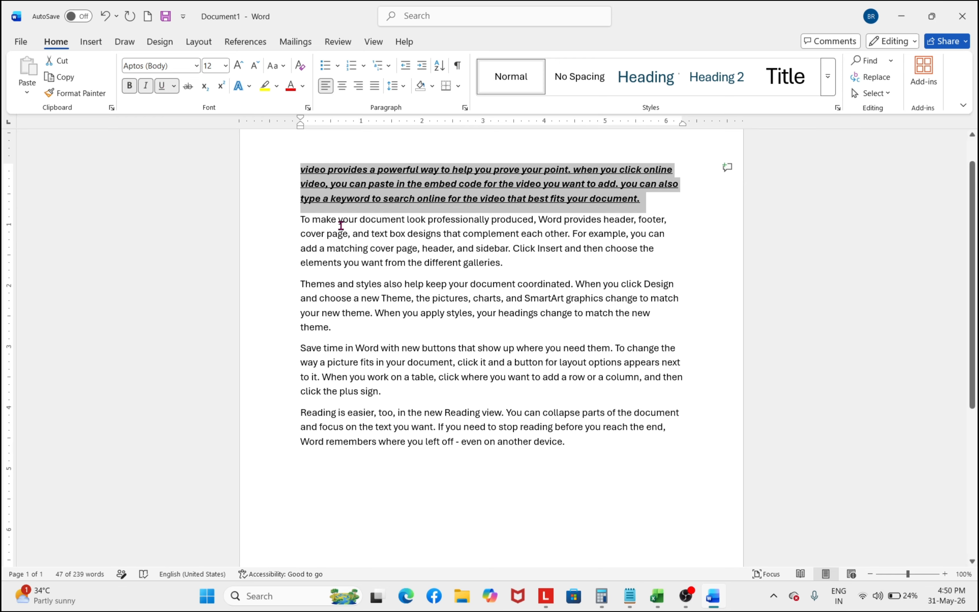
click(372, 269)
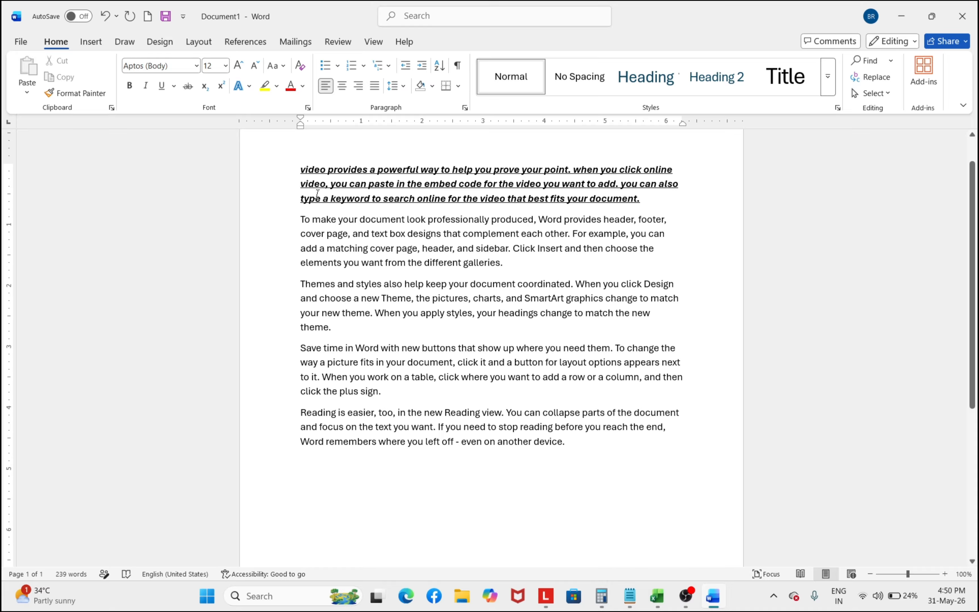
- Remove bold, italic and underline from the whole first paragraph
triple_click(340, 197)
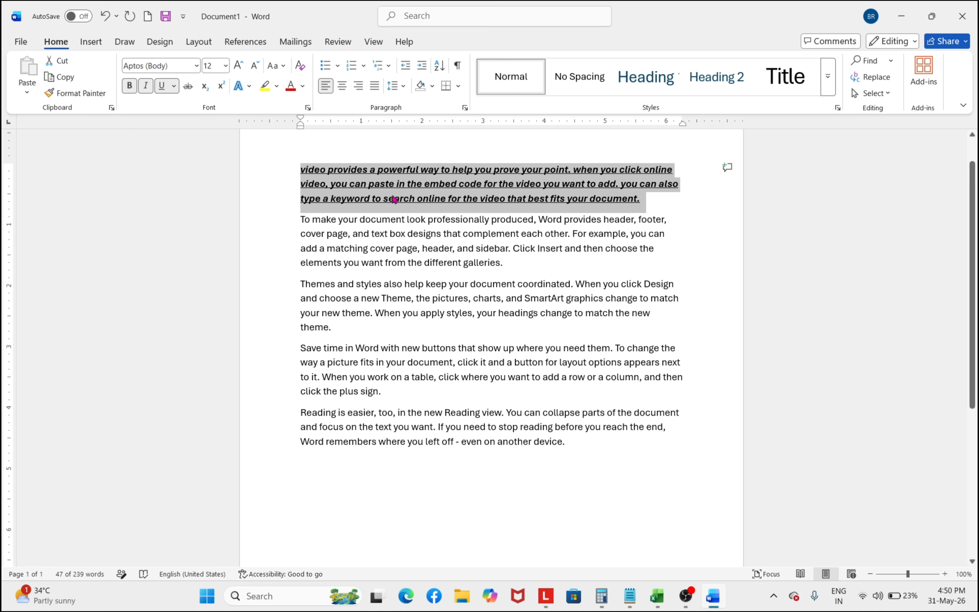
click(130, 85)
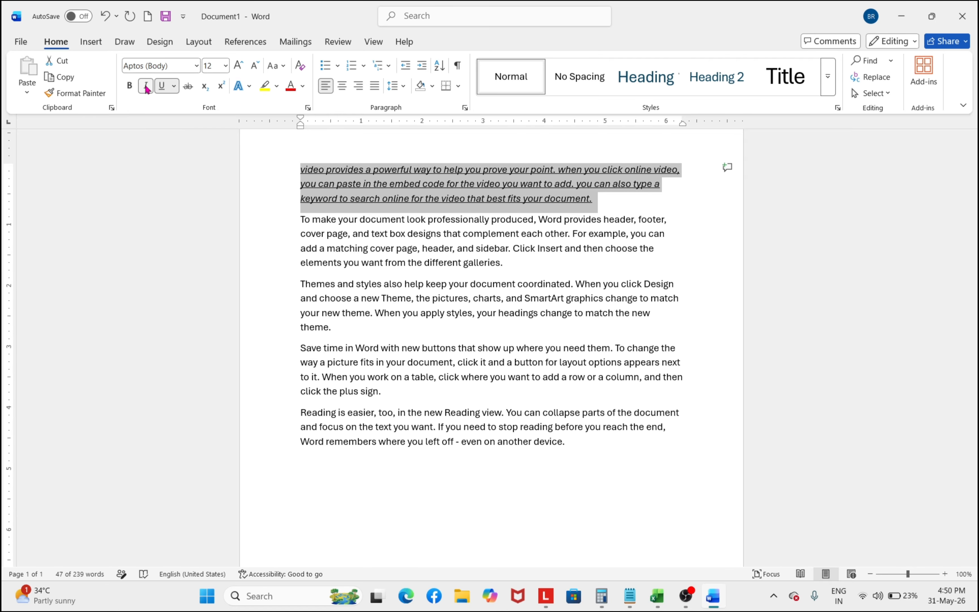
click(145, 86)
click(162, 86)
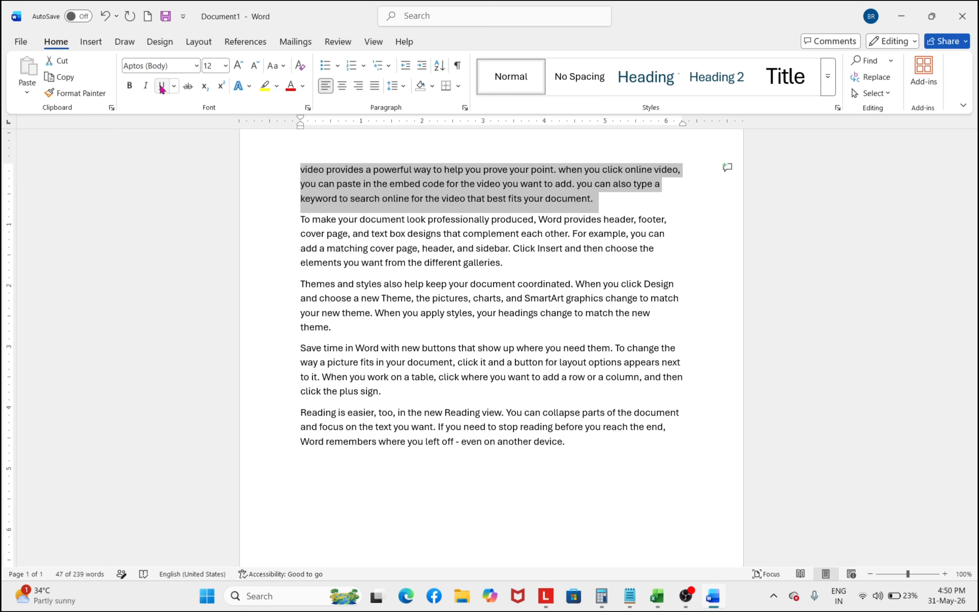
- Apply bold, italic and underline together to the first paragraph
click(129, 85)
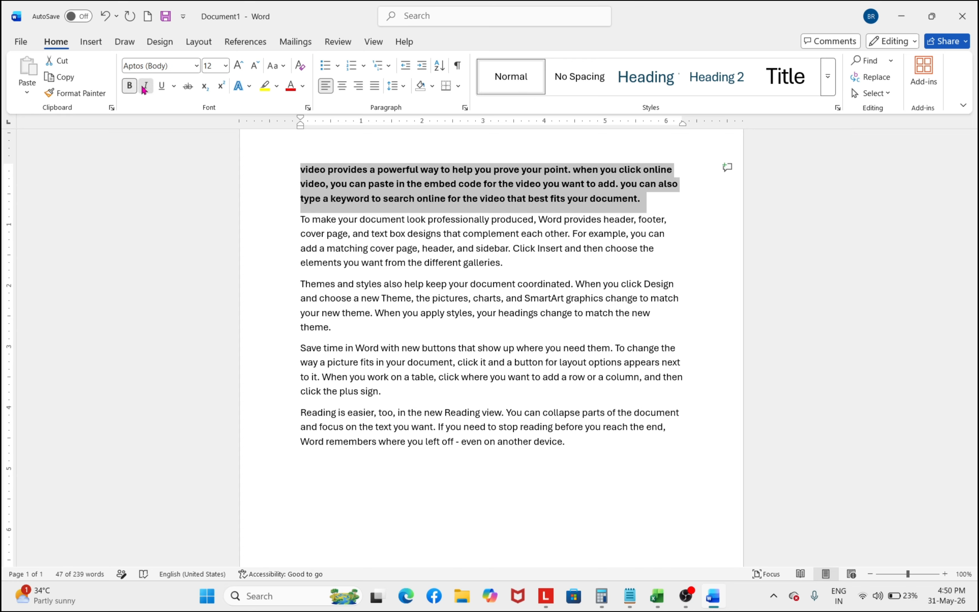
click(145, 87)
click(163, 86)
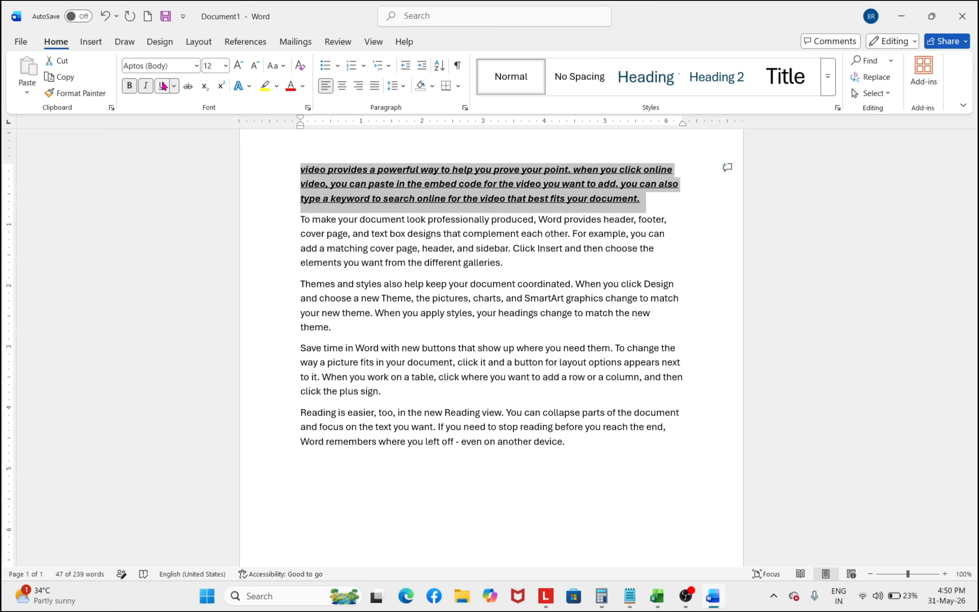
- Remove the underline and italic from the first paragraph, keeping only its bold formatting
click(162, 86)
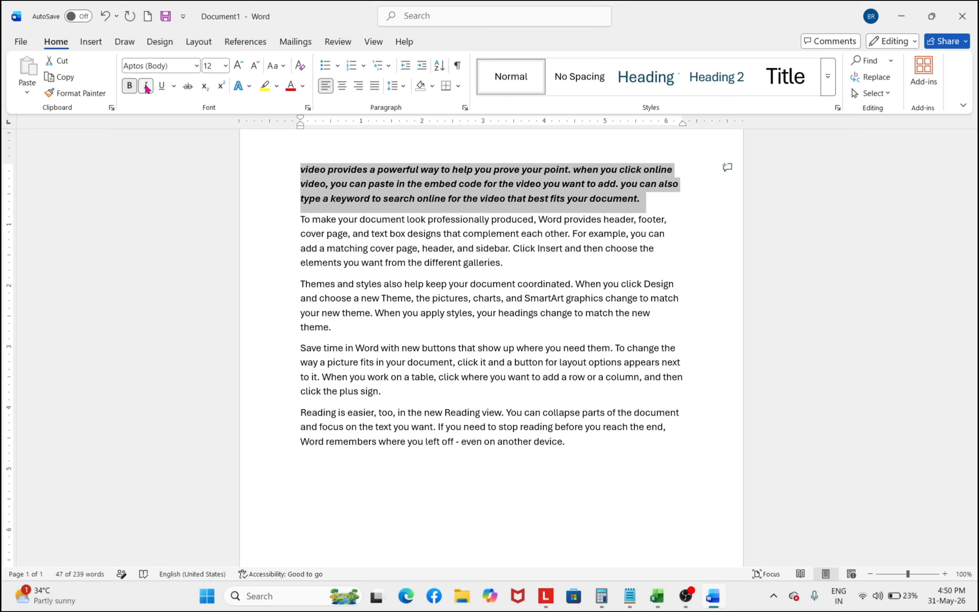
click(162, 86)
click(162, 86)
click(146, 86)
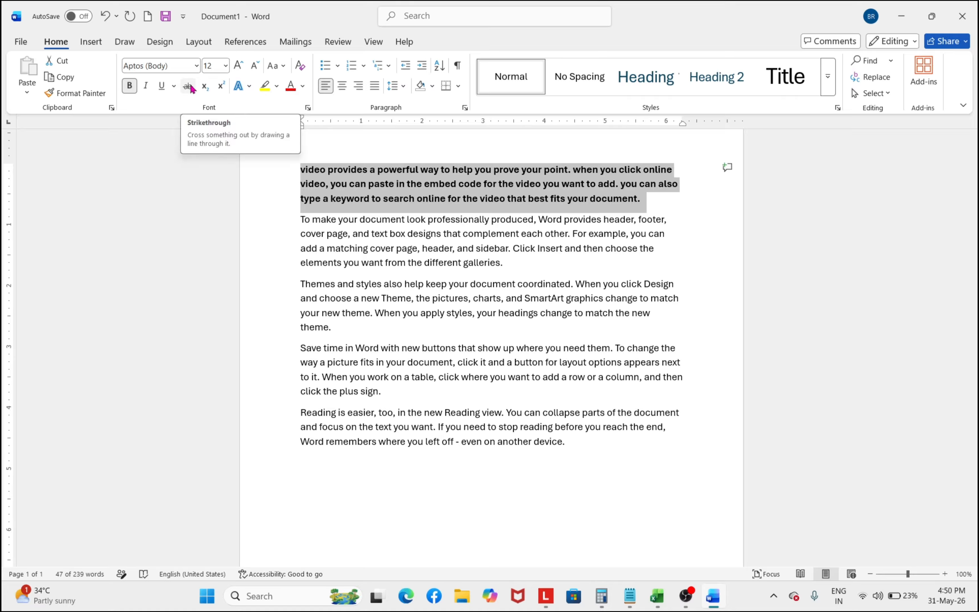
click(510, 267)
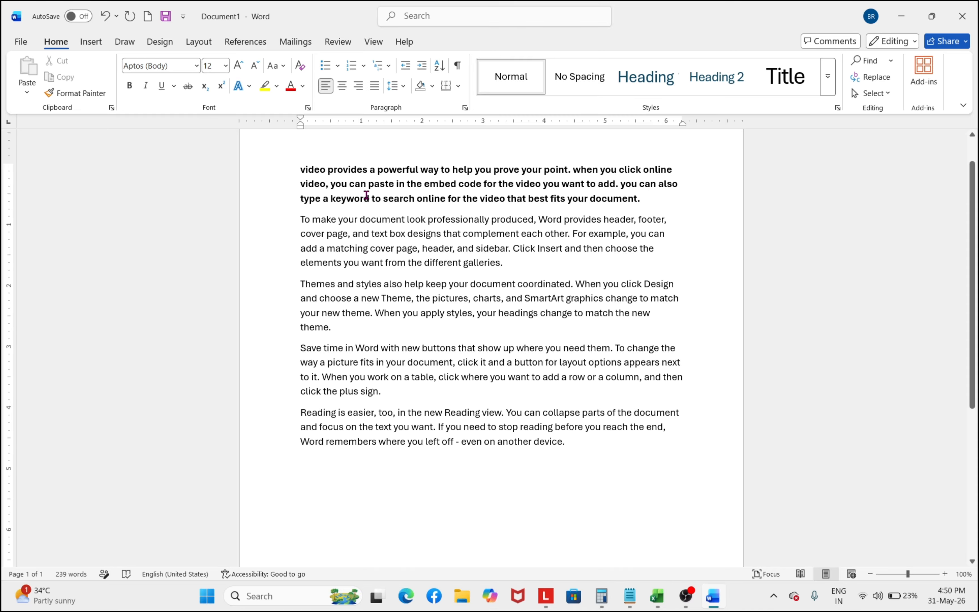
- Apply strikethrough to the word "provides" in the first sentence of the first paragraph
triple_click(341, 170)
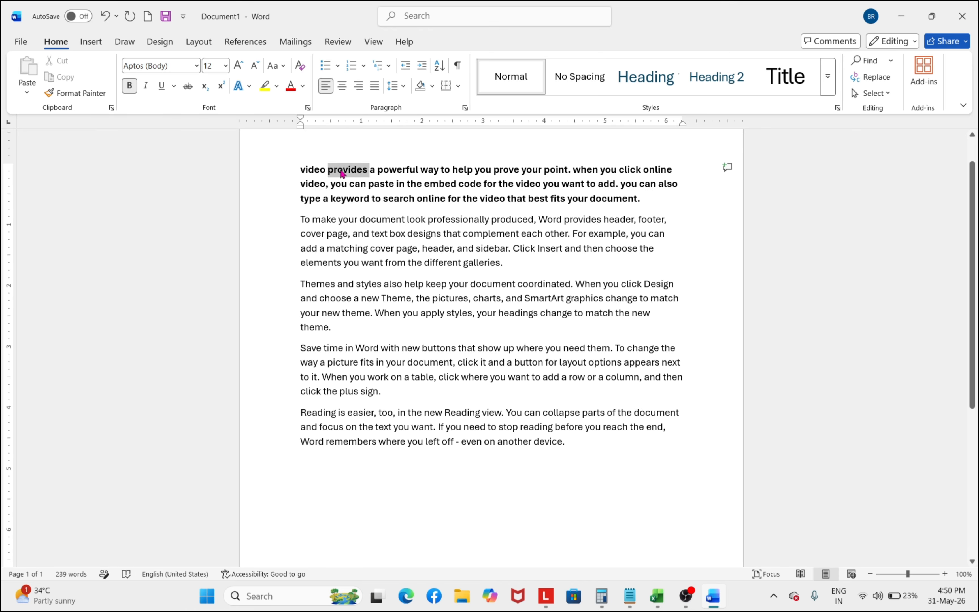
click(343, 173)
double_click(342, 173)
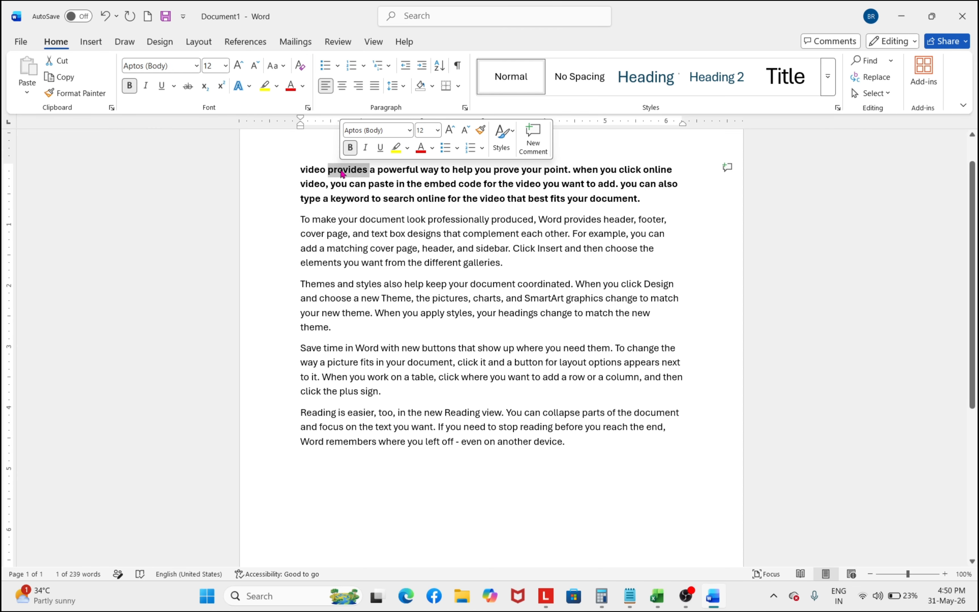
click(188, 90)
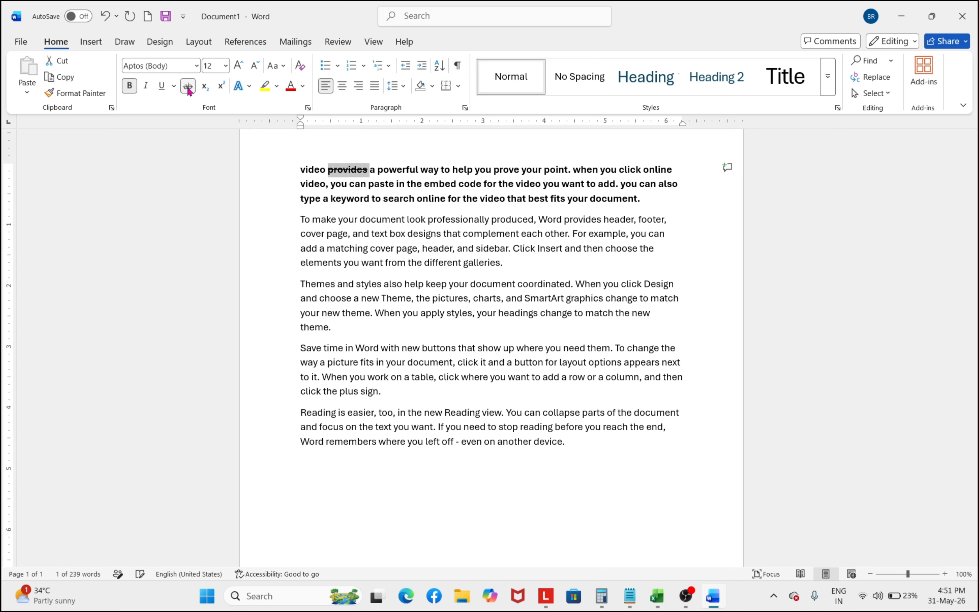
click(368, 216)
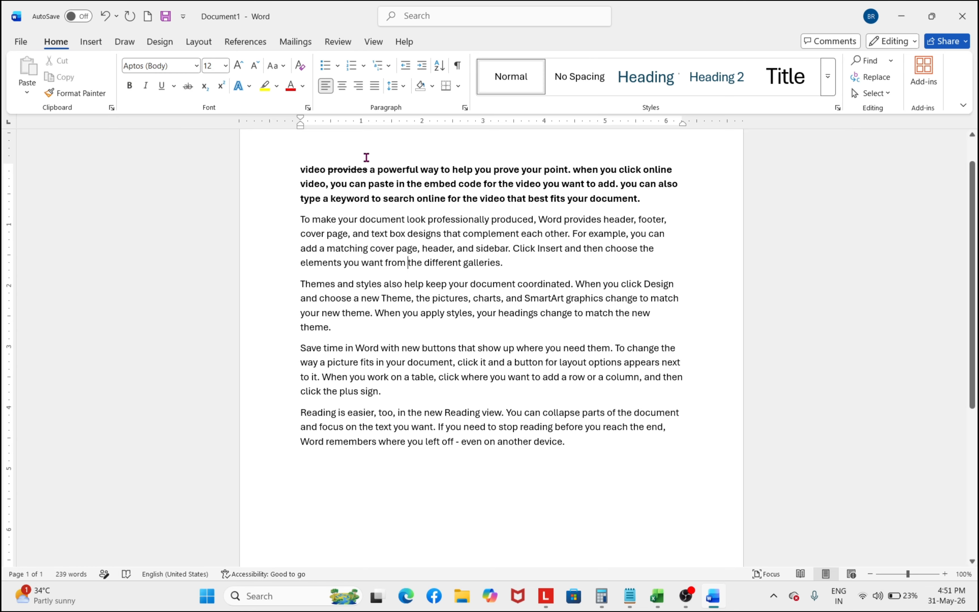
- Remove the strikethrough from the first paragraph
ctrl+scroll(367, 157, up, 4)
scroll(284, 167, up, 1)
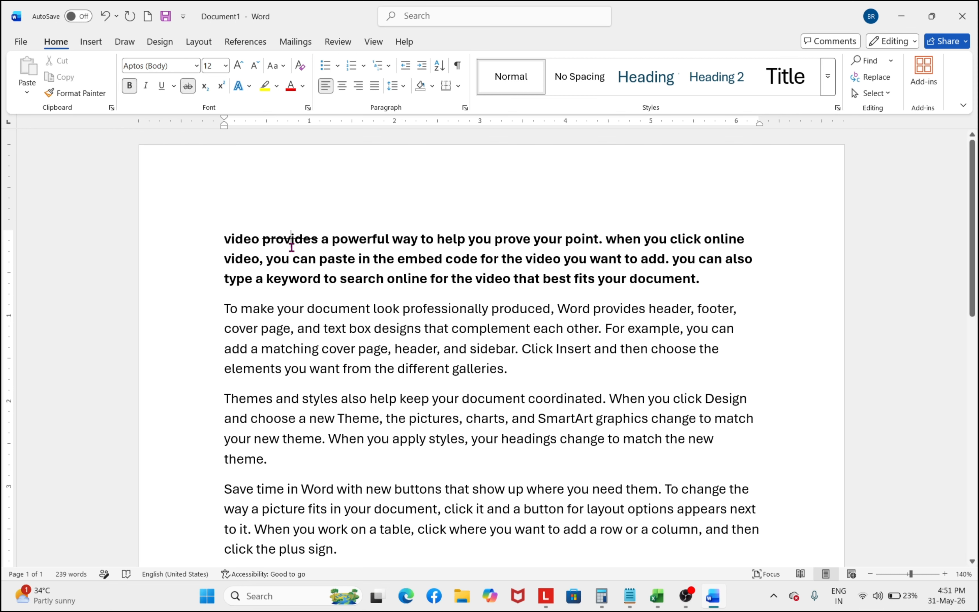
triple_click(291, 246)
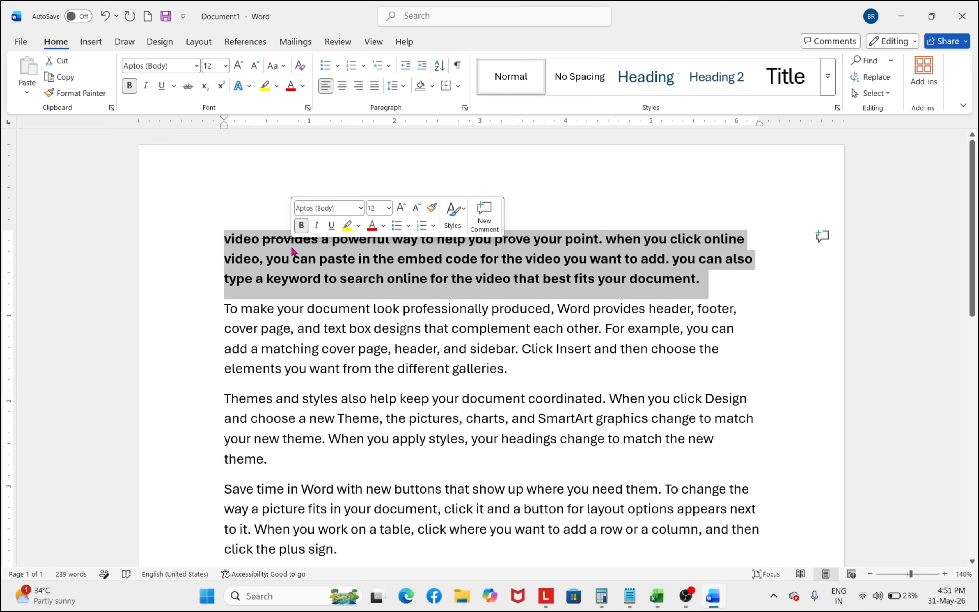
click(190, 87)
click(190, 86)
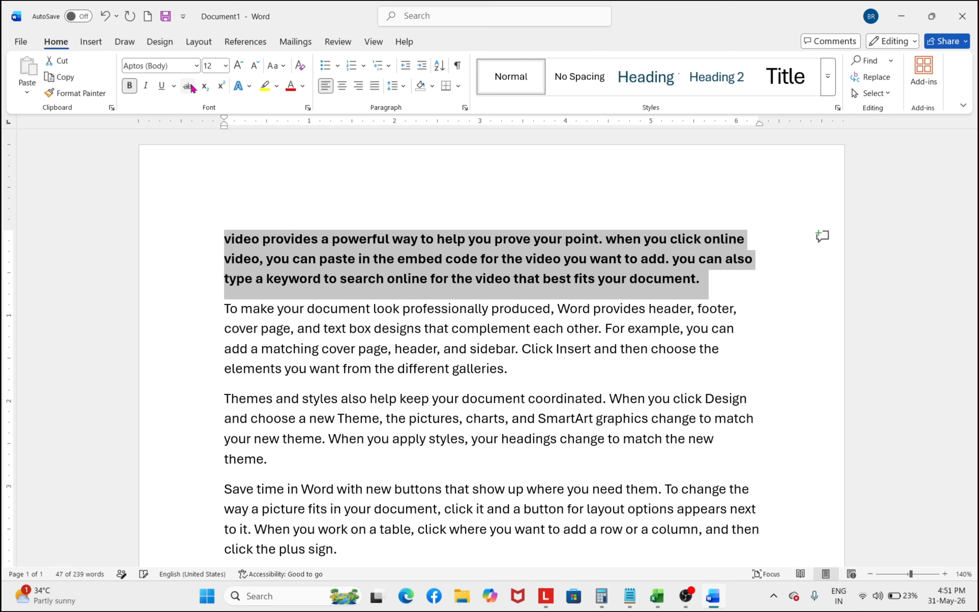
- Underline the first paragraph using red from the standard underline colors
click(174, 86)
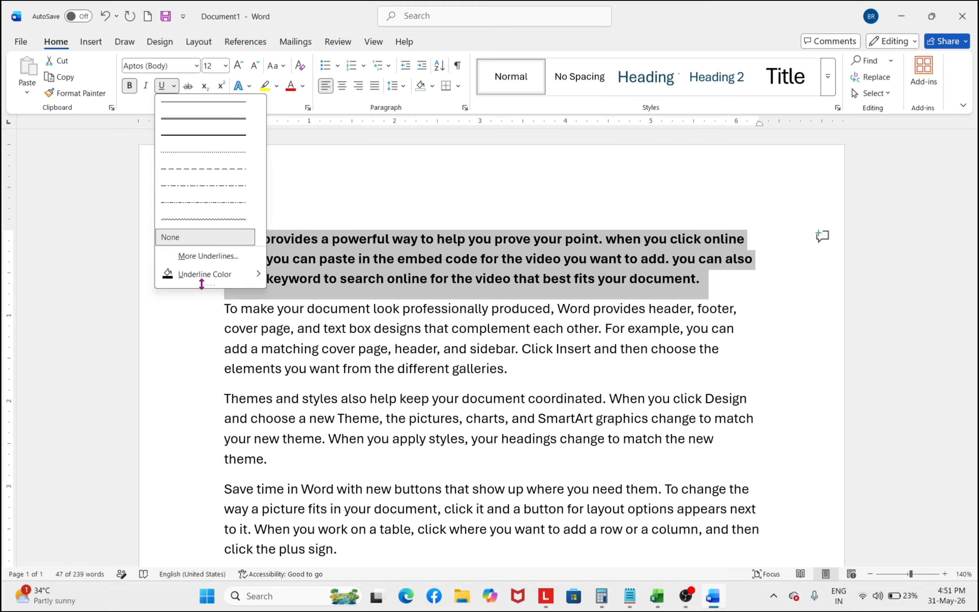
mouse_move(204, 280)
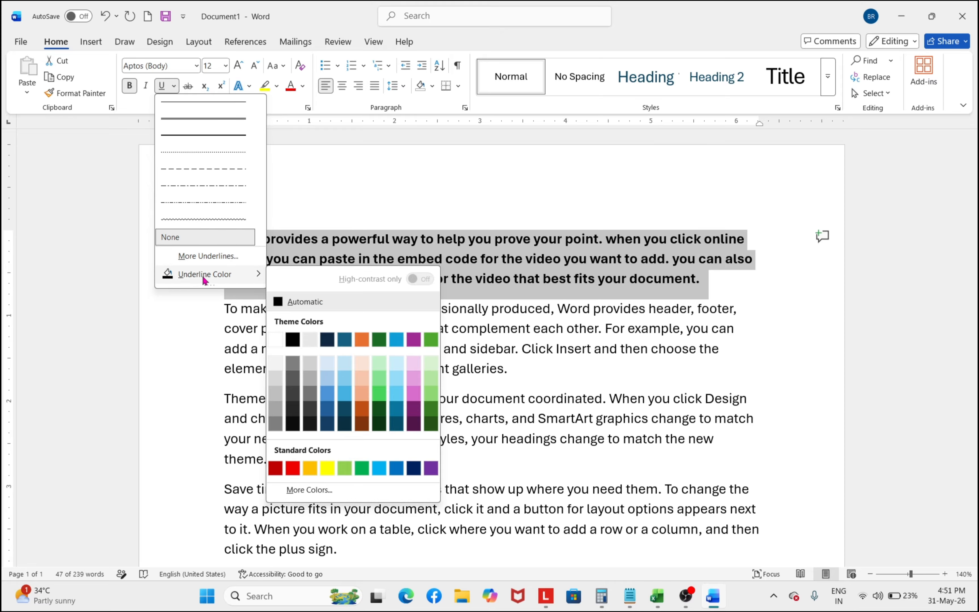
click(292, 469)
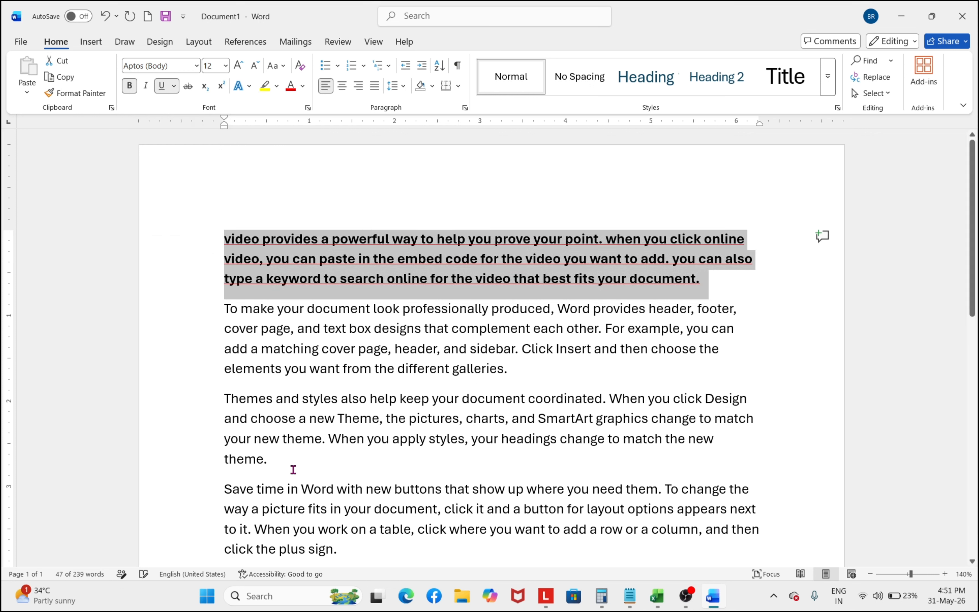
click(375, 216)
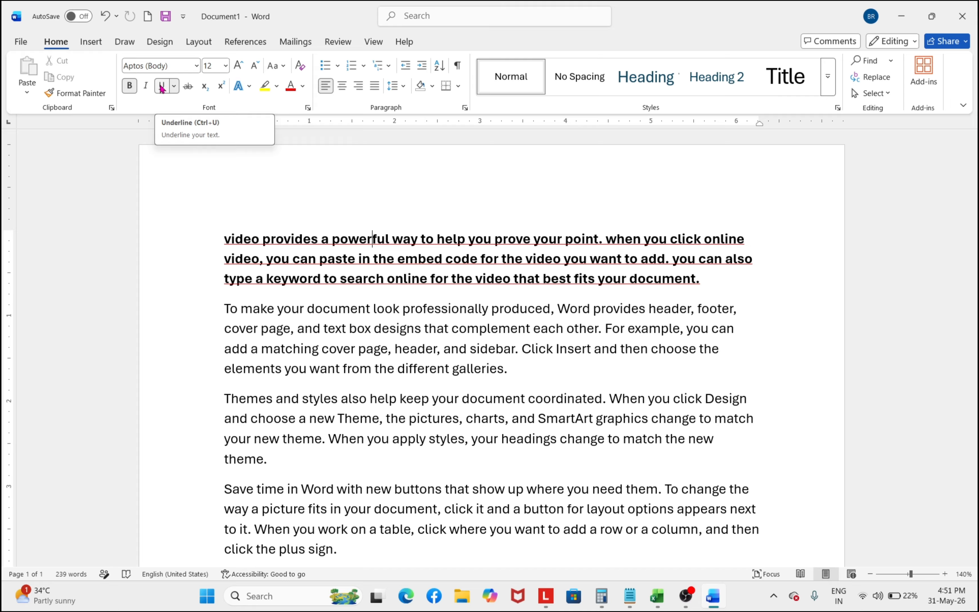
- Remove the red underline from the whole first paragraph
click(162, 87)
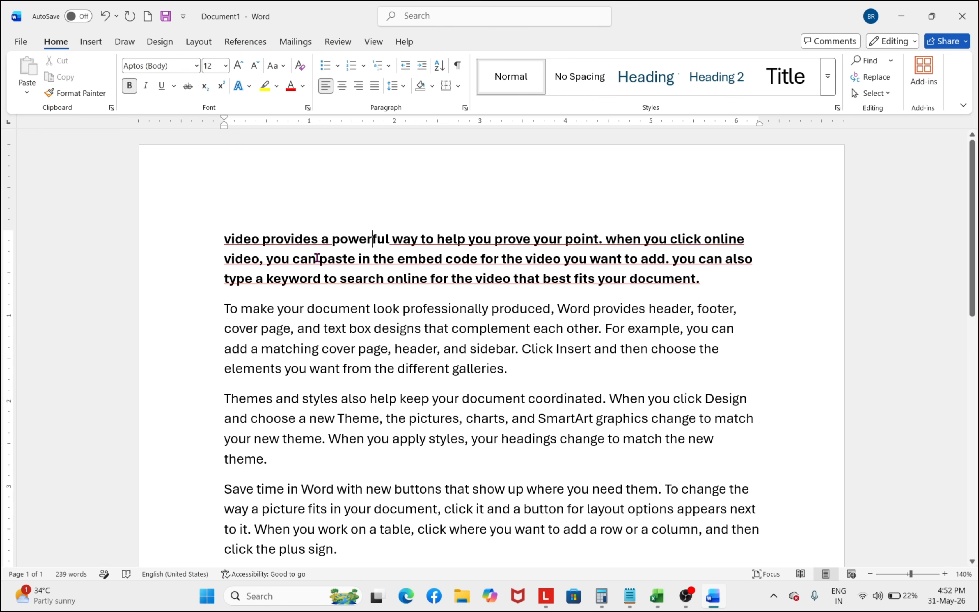
double_click(318, 261)
triple_click(319, 261)
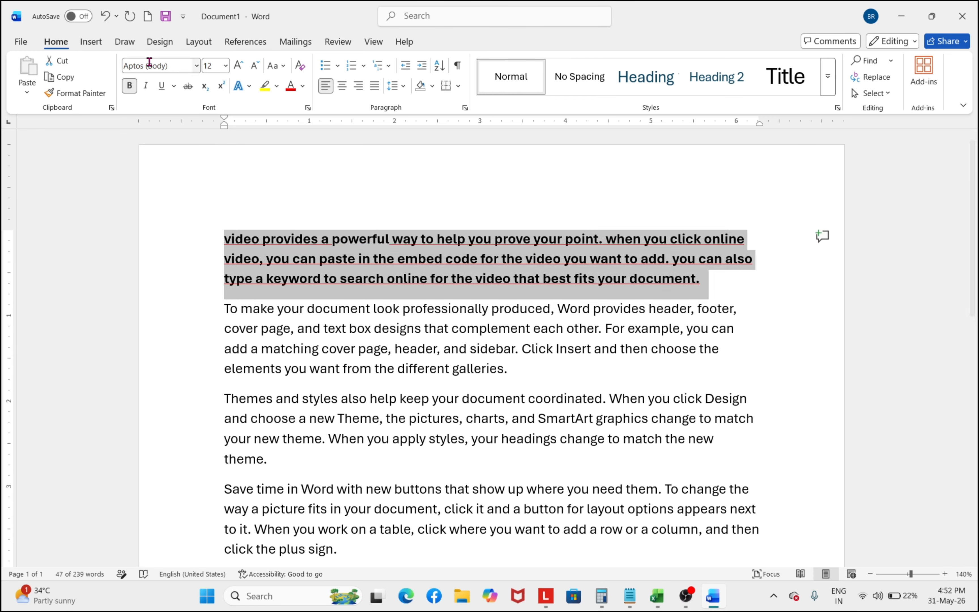
click(161, 86)
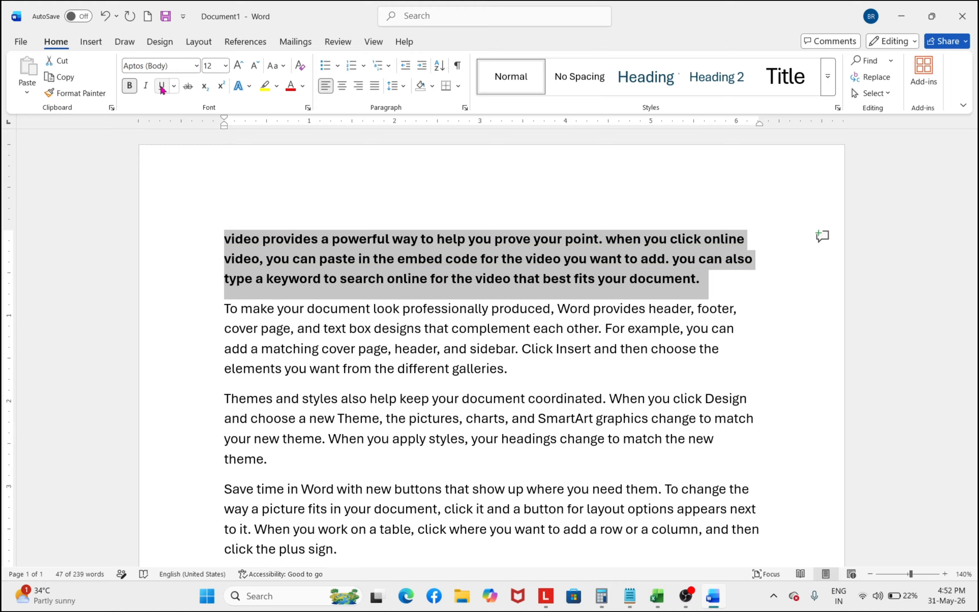
click(292, 189)
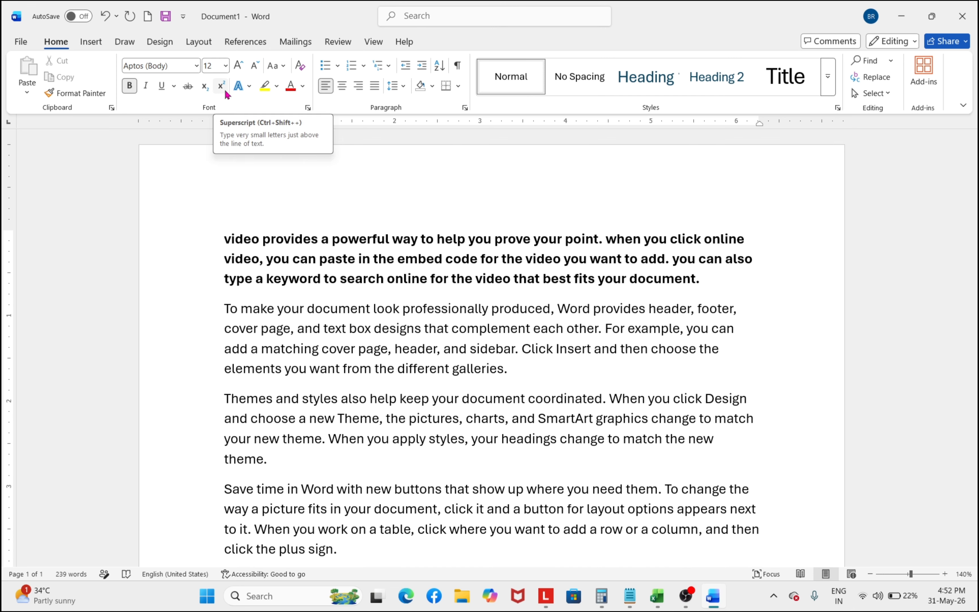
- Add the text "H2O" below the last paragraph, leaving one empty line between them
scroll(307, 245, down, 1)
scroll(307, 246, down, 10)
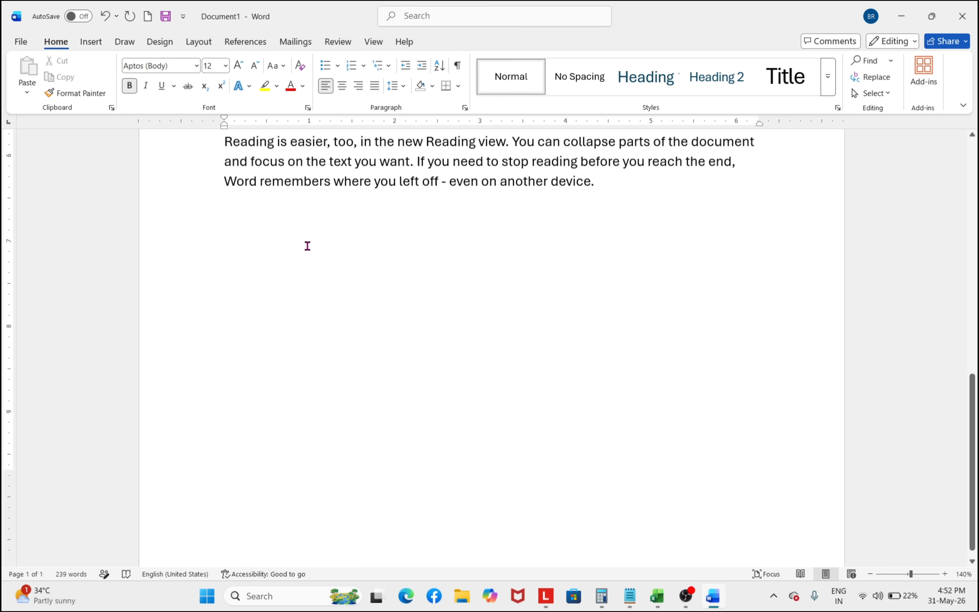
scroll(307, 245, up, 9)
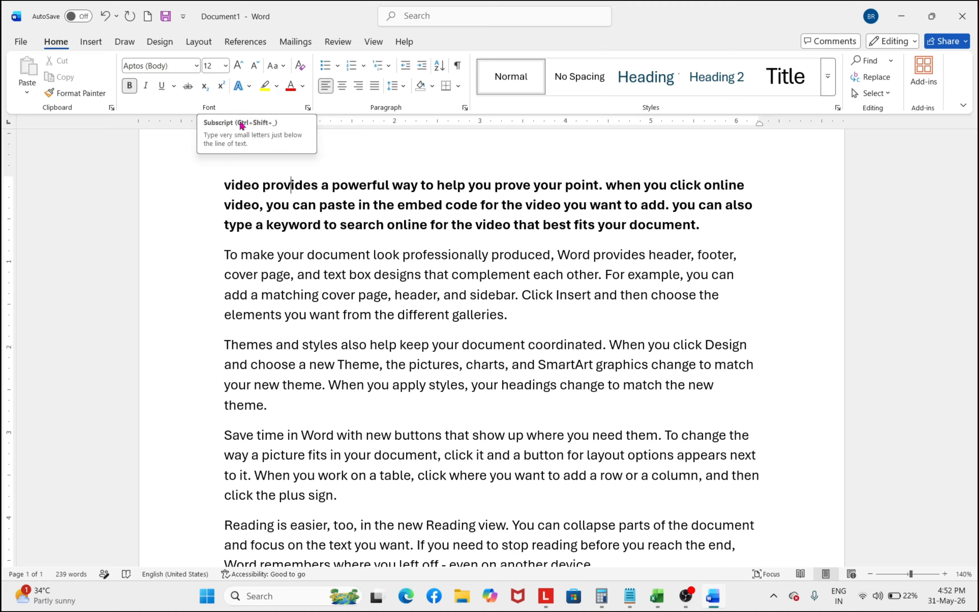
scroll(331, 271, down, 7)
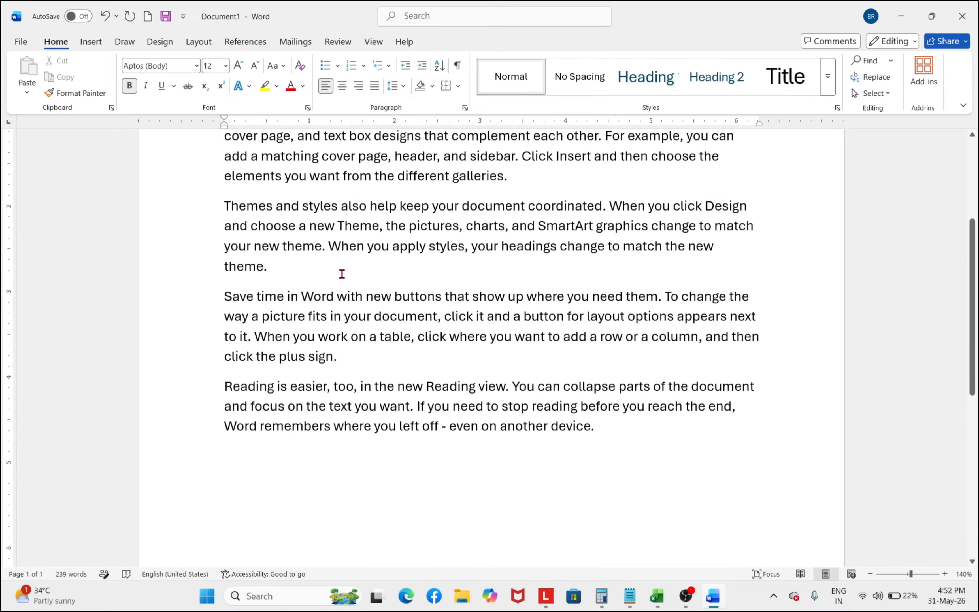
scroll(318, 248, up, 3)
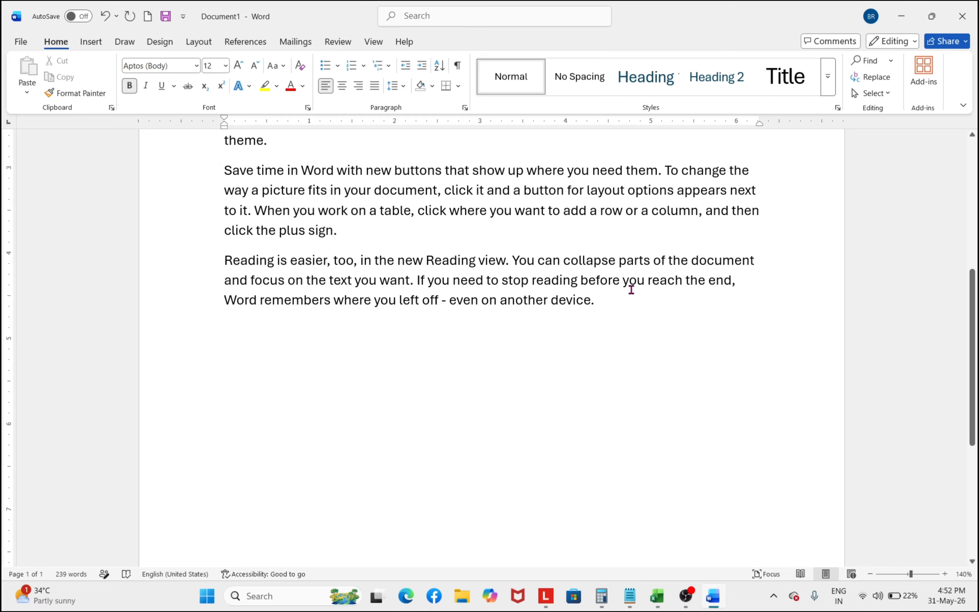
click(629, 299)
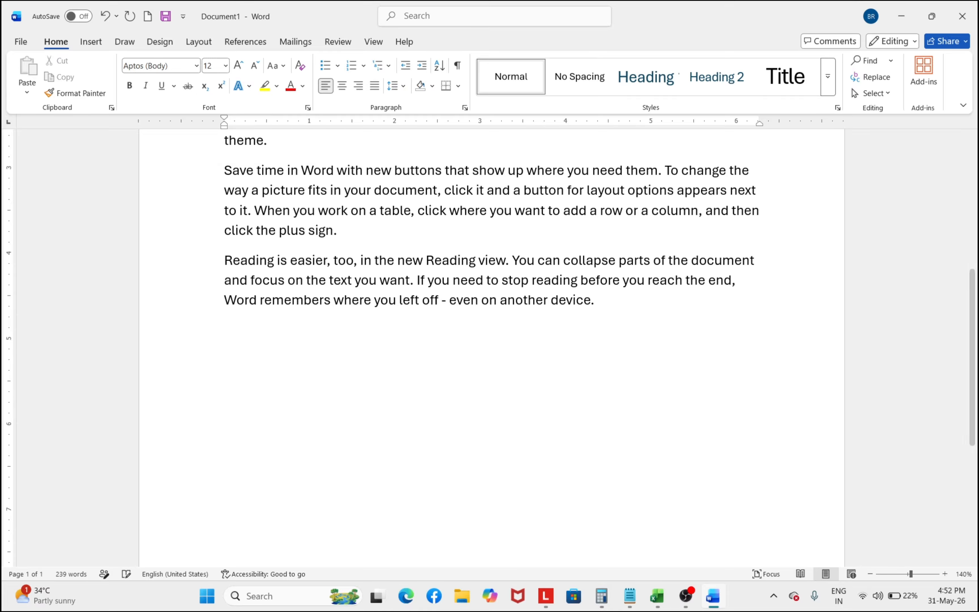
key(Return)
key(Return)
key(Caps_Lock)
text(K)
key(BackSpace)
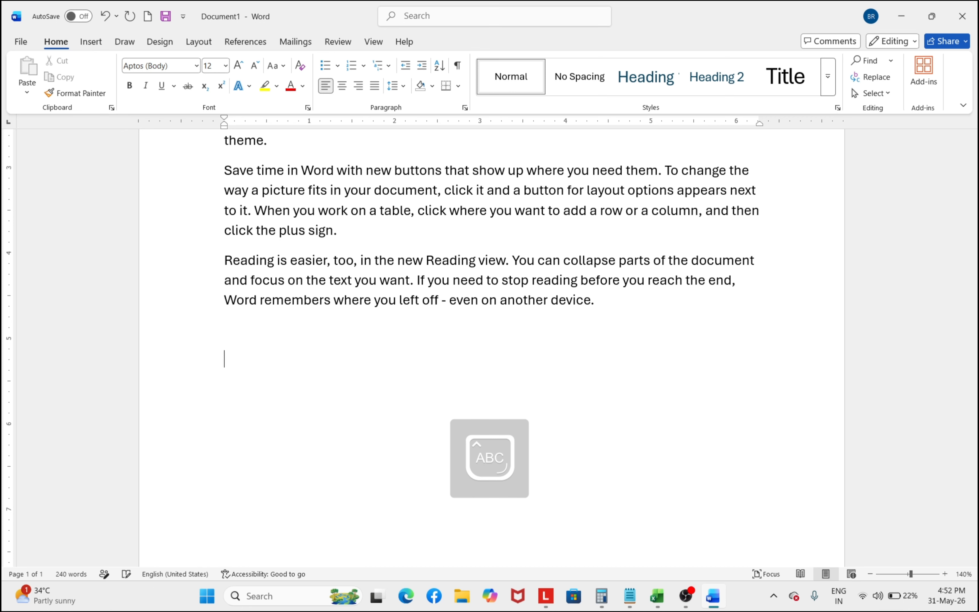
text(H20)
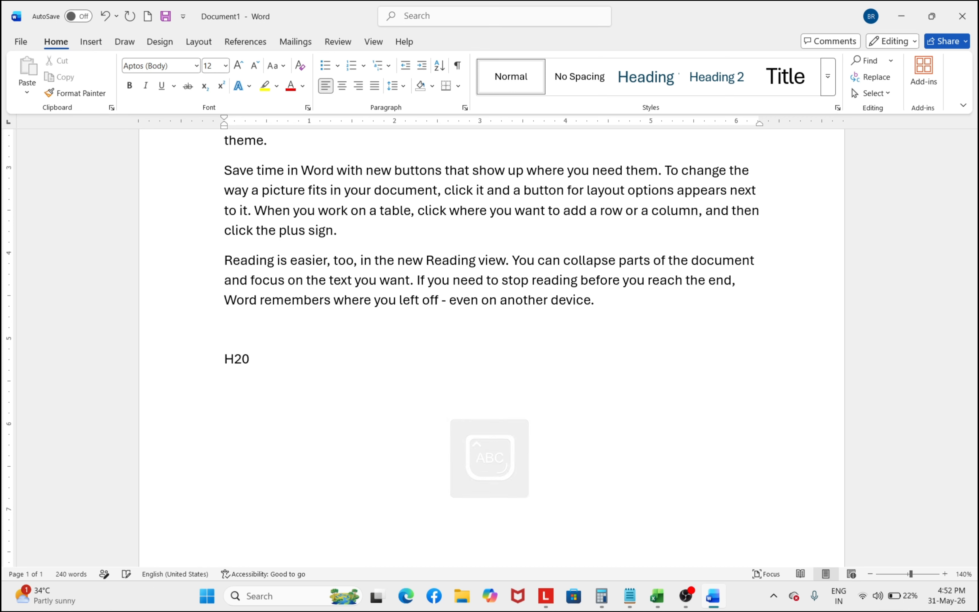
key(BackSpace)
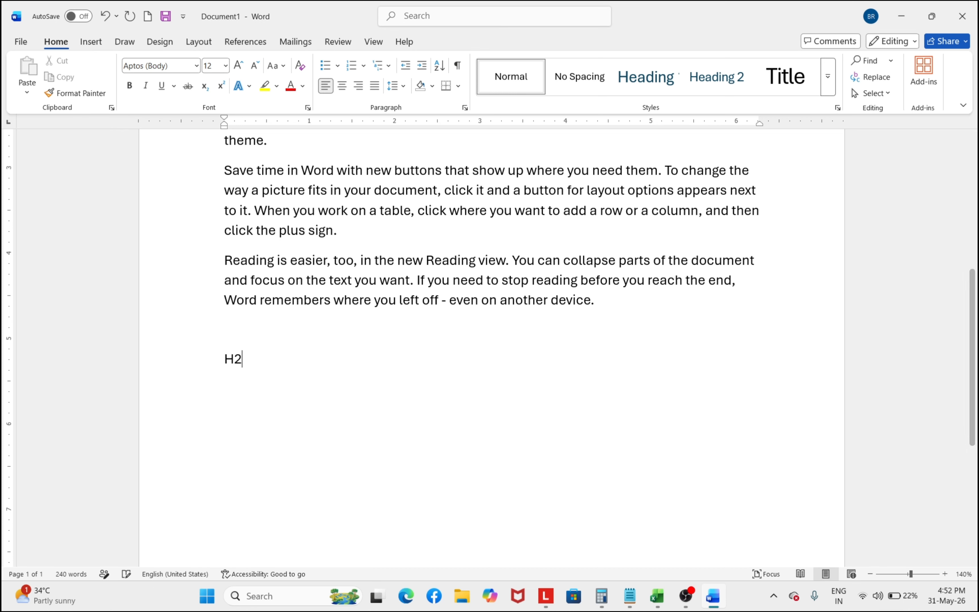
text(O)
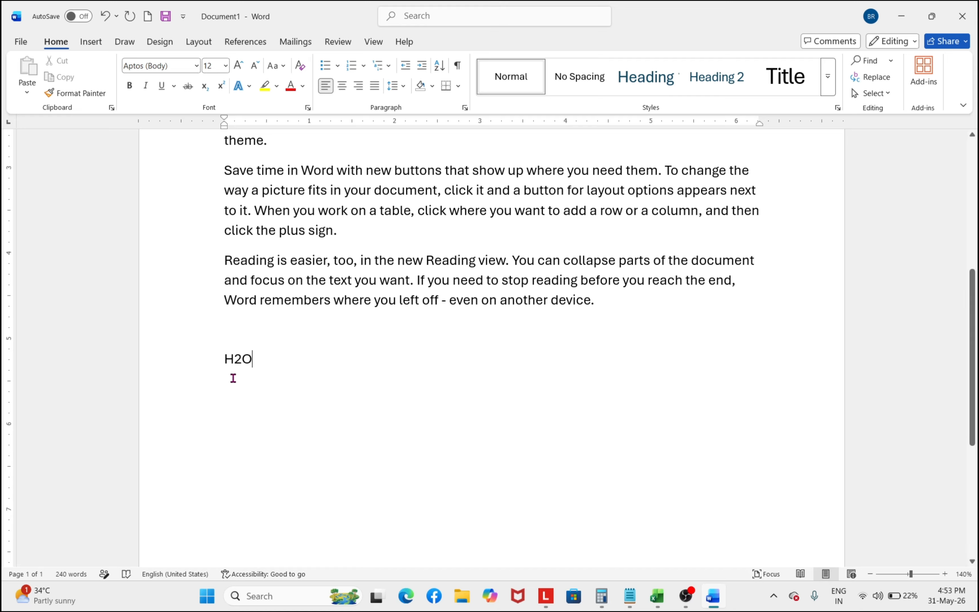
- Try subscript formatting on the 2 in "H2O" and undo it
click(243, 359)
drag(242, 359, 235, 360)
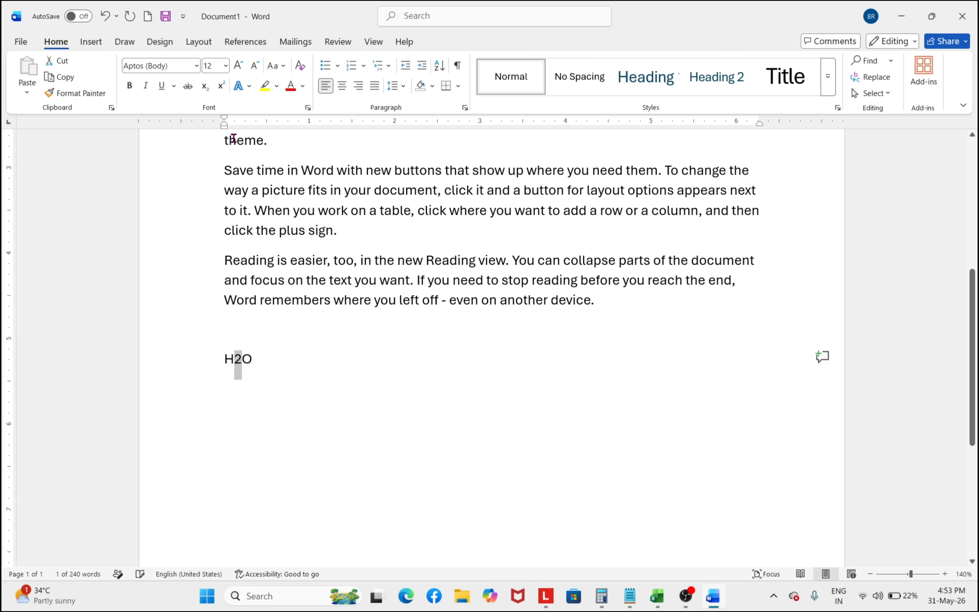
click(205, 91)
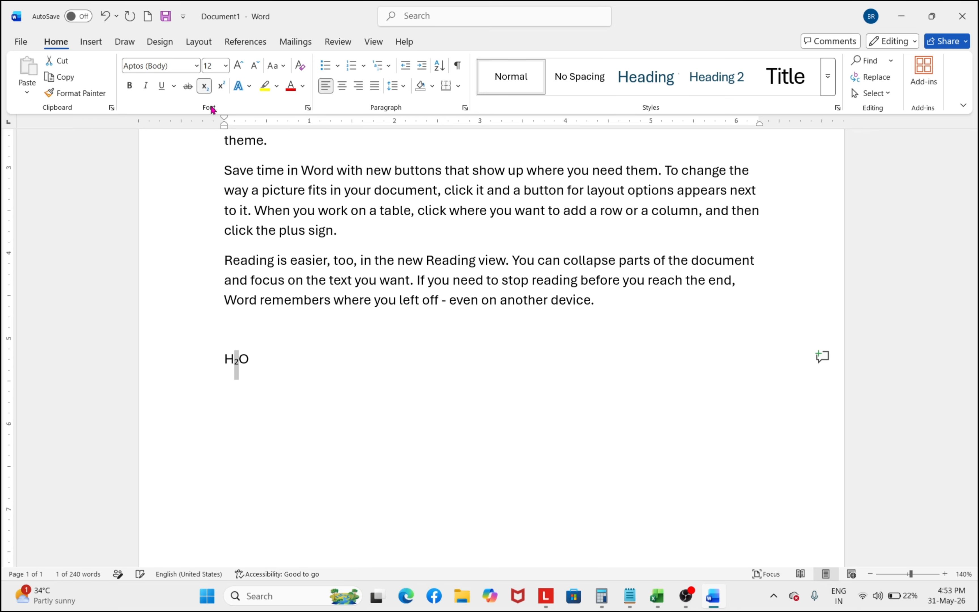
click(267, 360)
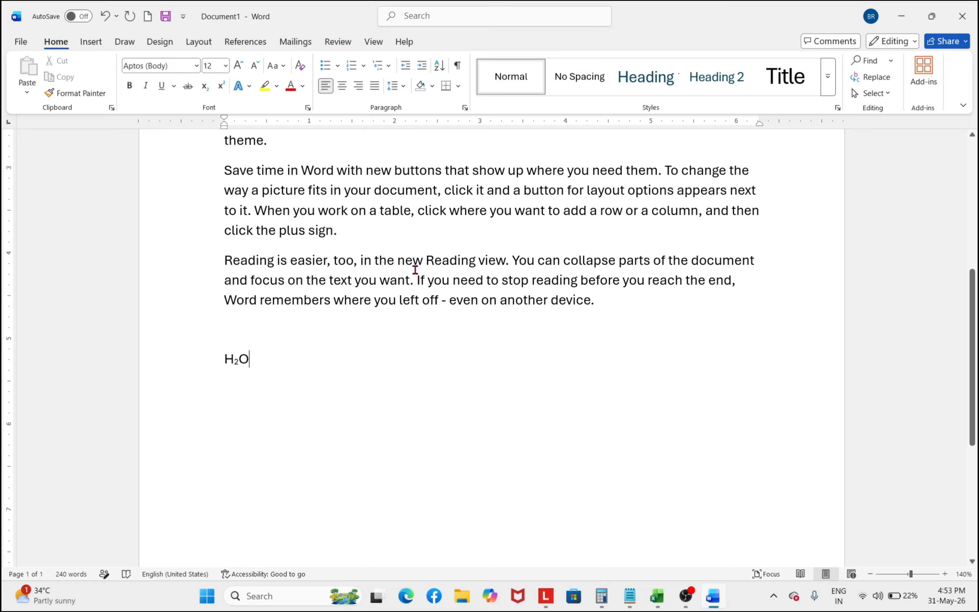
key(ctrl+z)
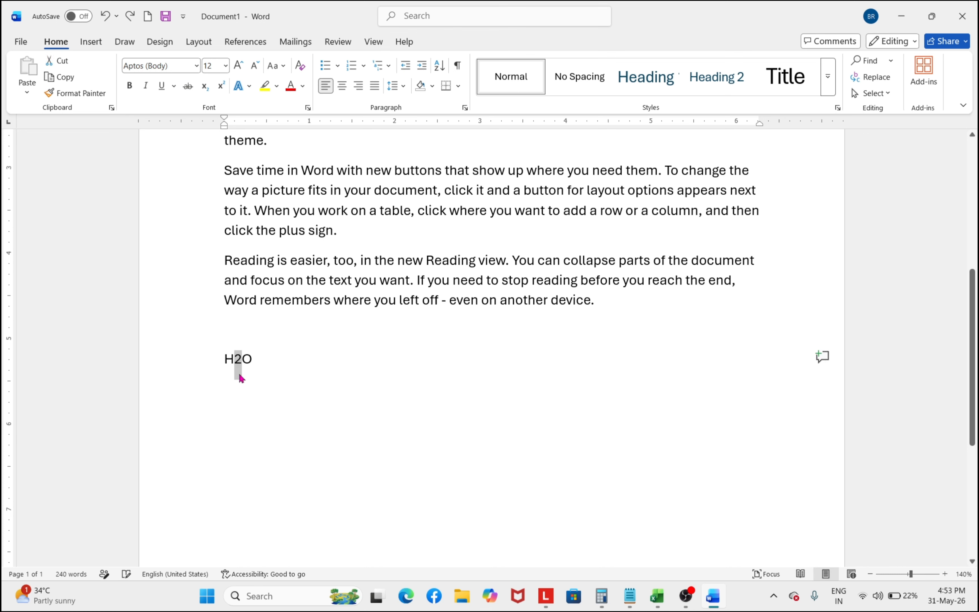
- Format only the 2 in "H2O" as subscript
click(247, 360)
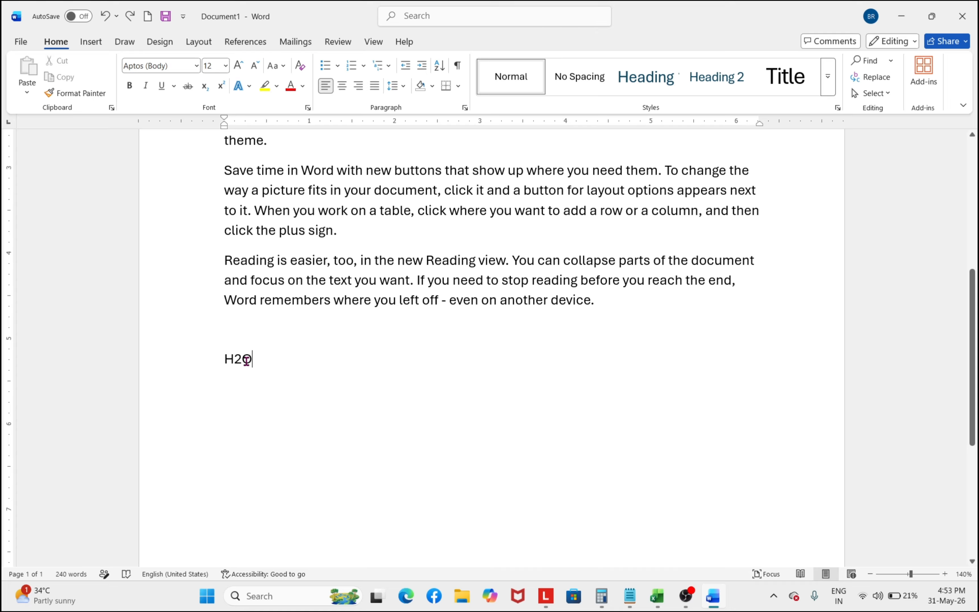
drag(251, 360, 233, 360)
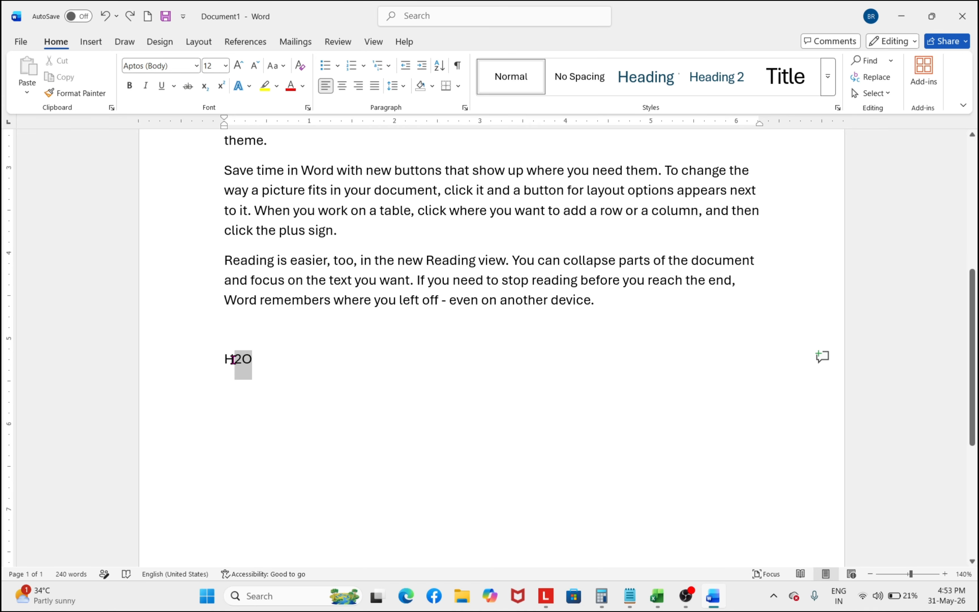
click(279, 357)
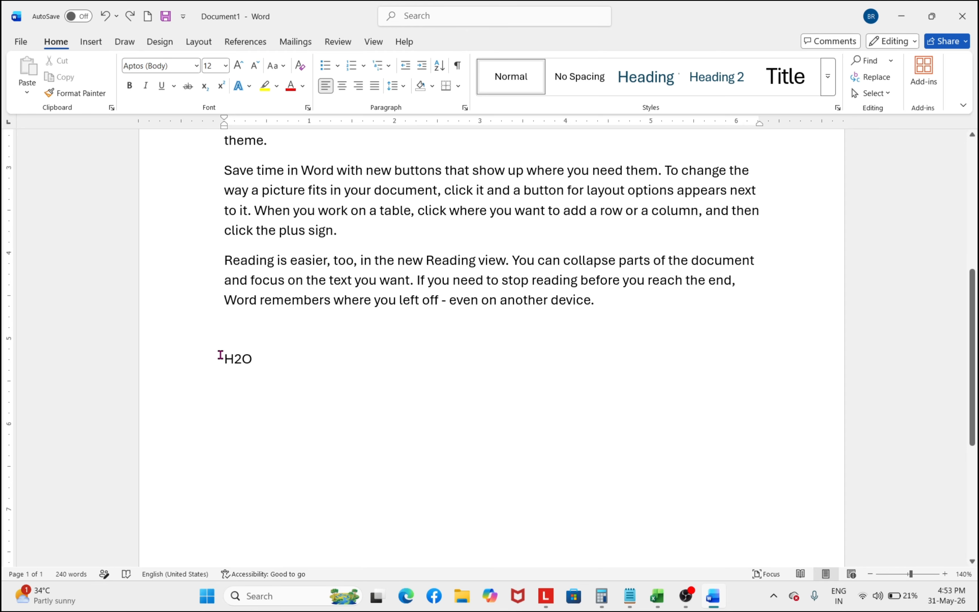
scroll(220, 355, up, 8)
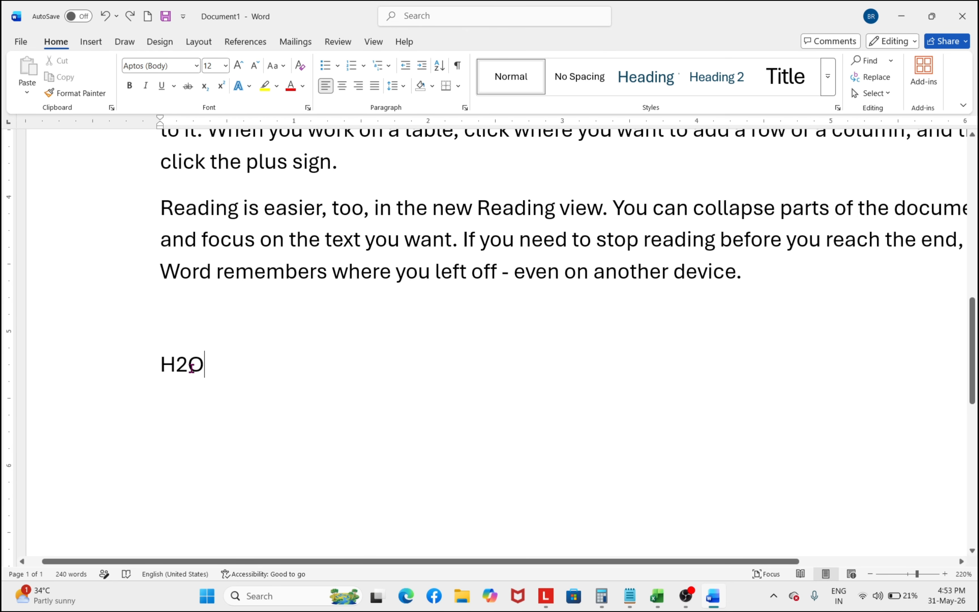
click(191, 367)
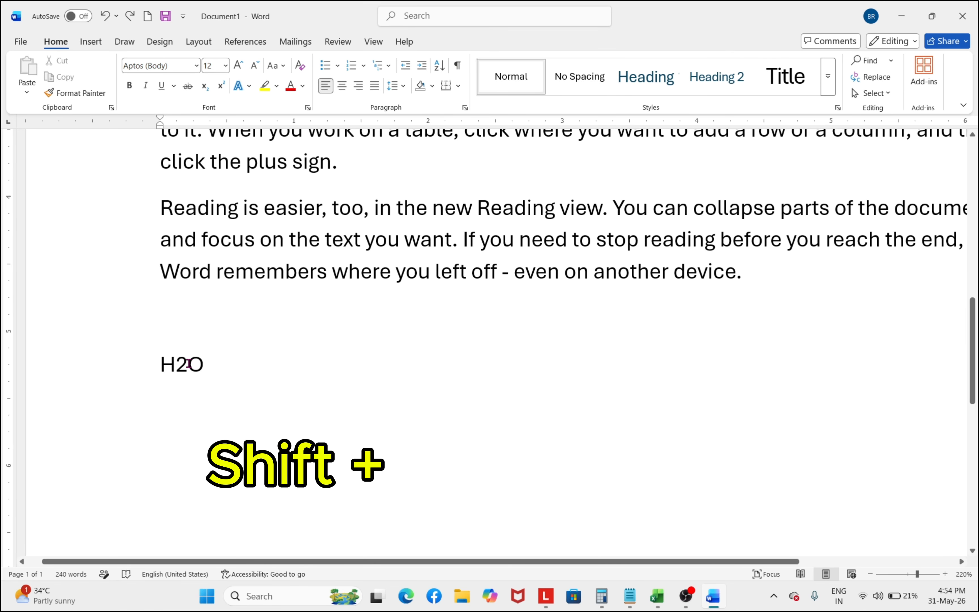
key(shift+Left)
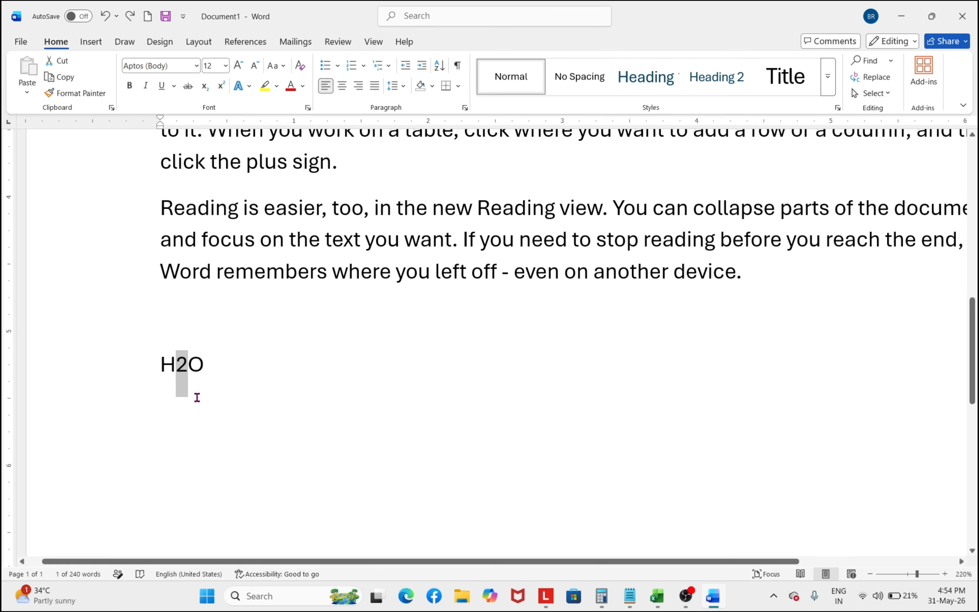
click(205, 86)
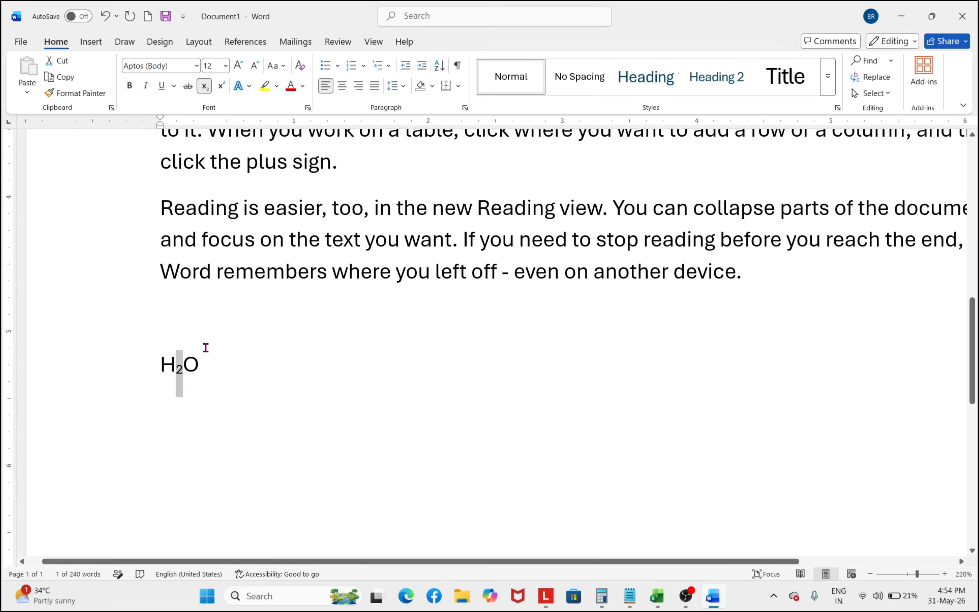
click(209, 367)
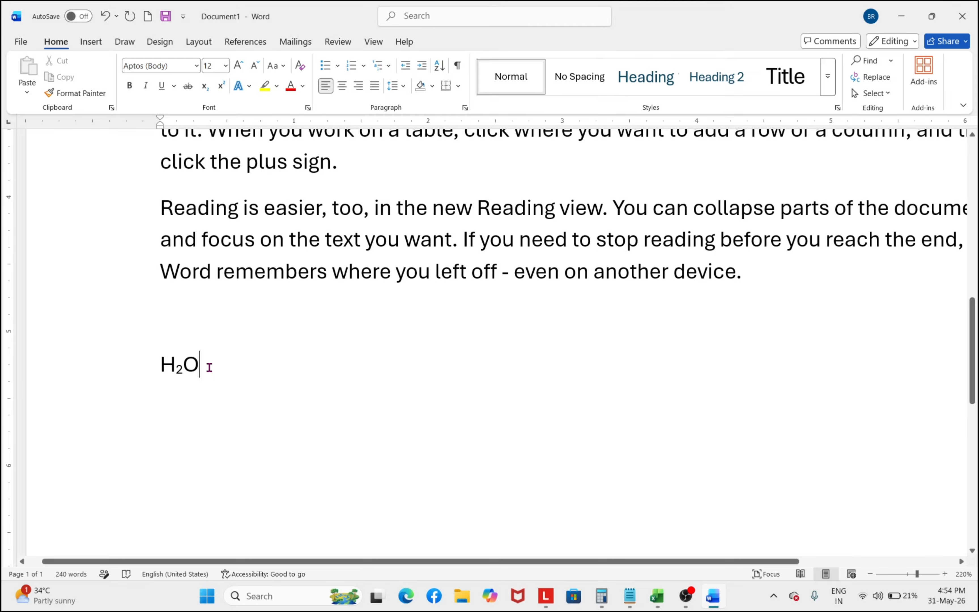
- Add a new line below the water formula containing the text "A2"
key(Return)
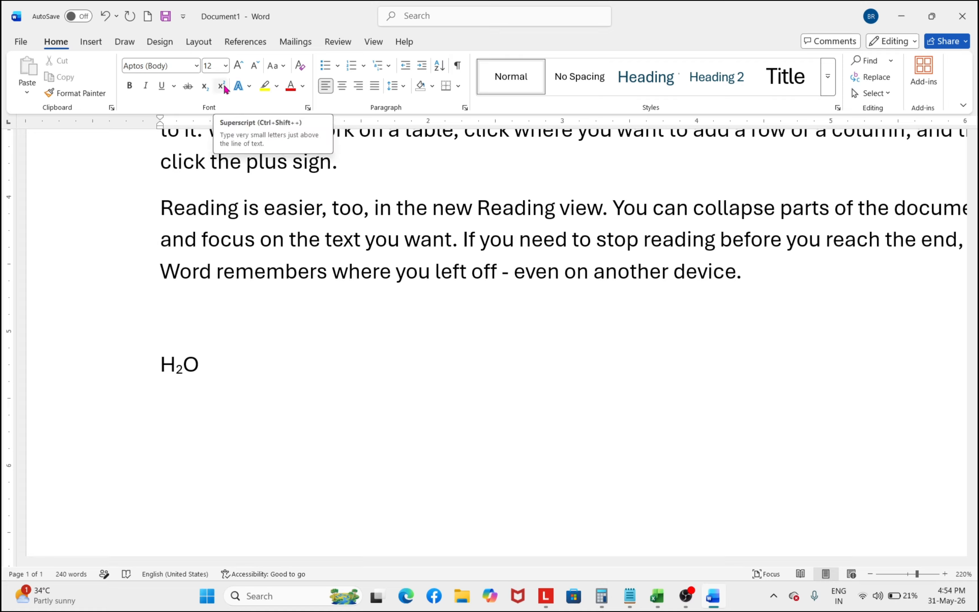
text(A)
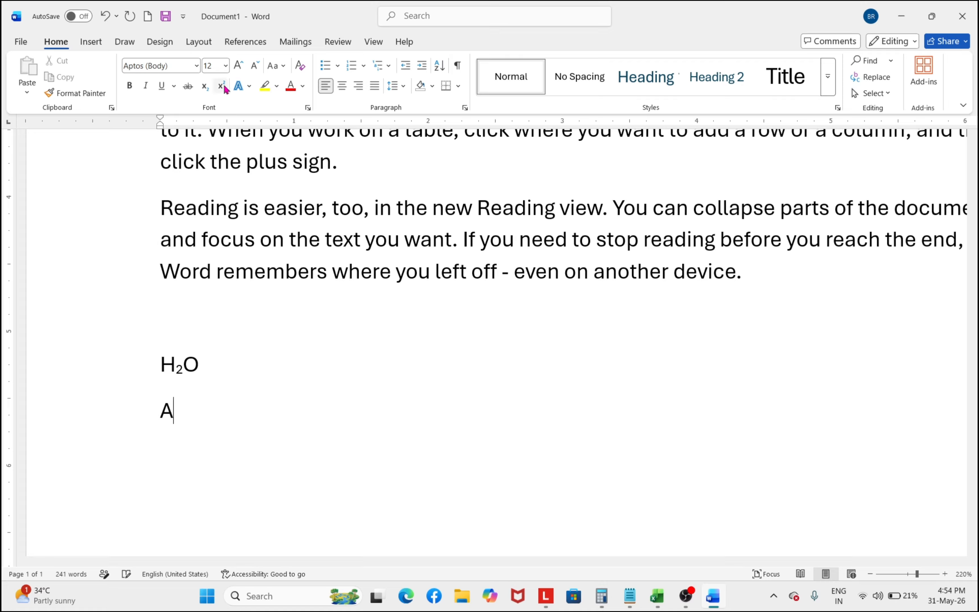
text(2)
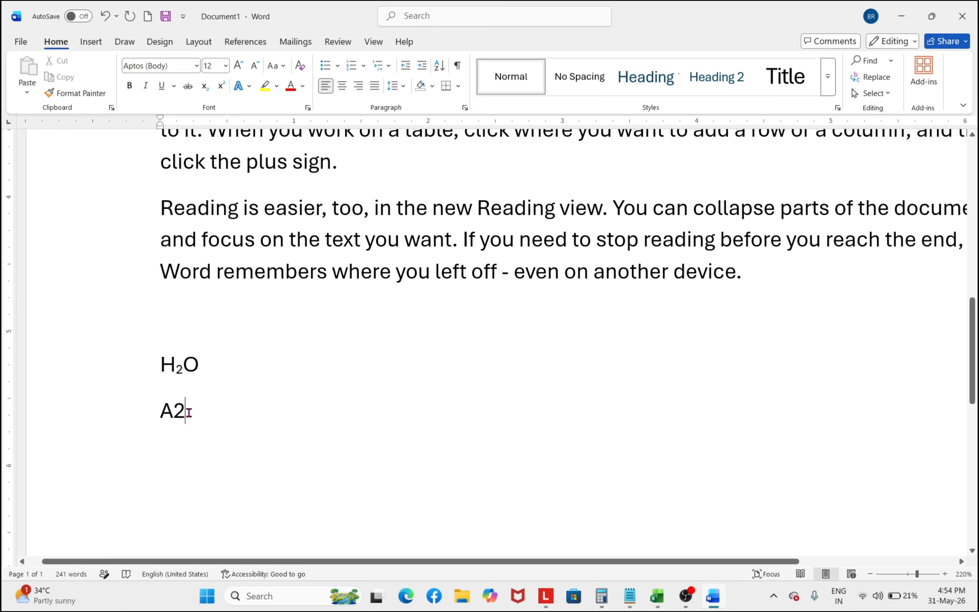
- Format the 2 in "A2" as superscript, leaving the letter A as normal text
key(shift+Left)
key(Right)
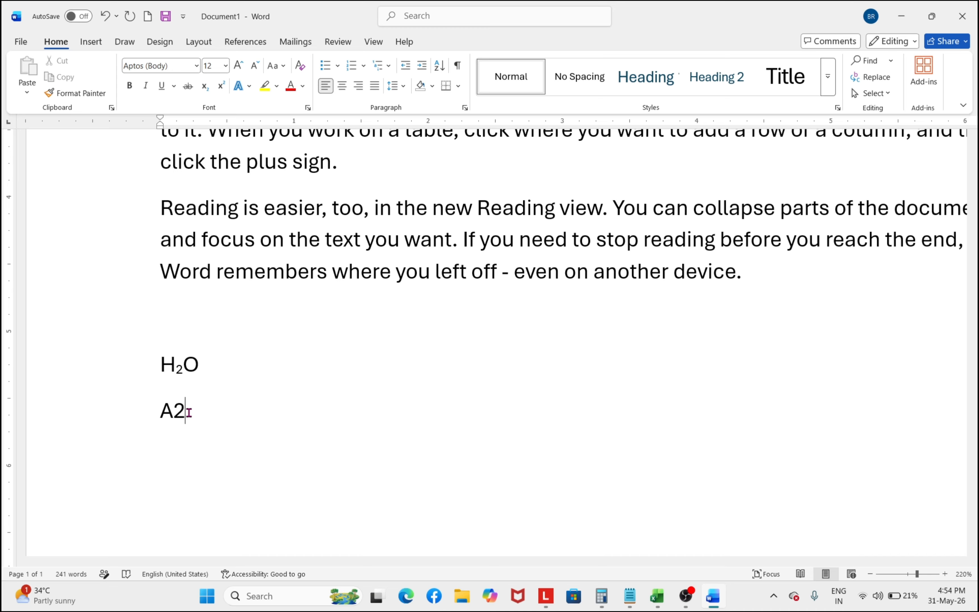
key(shift+Left)
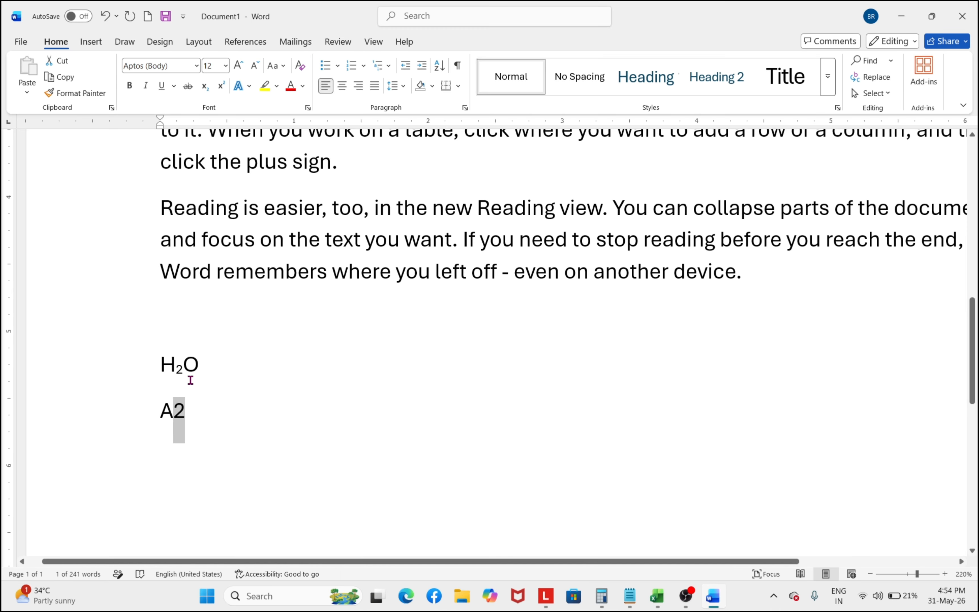
key(shift+Left)
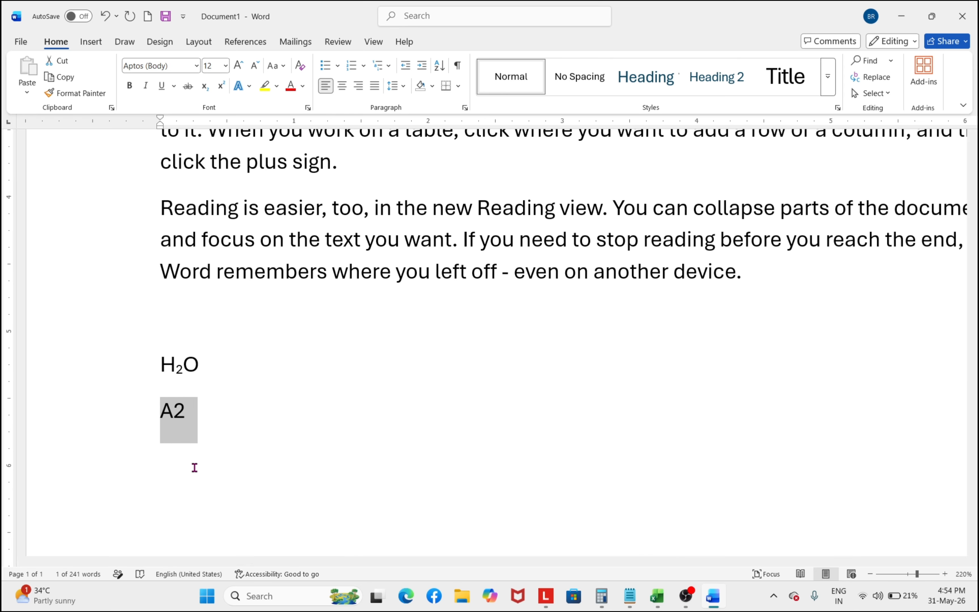
key(shift+Right)
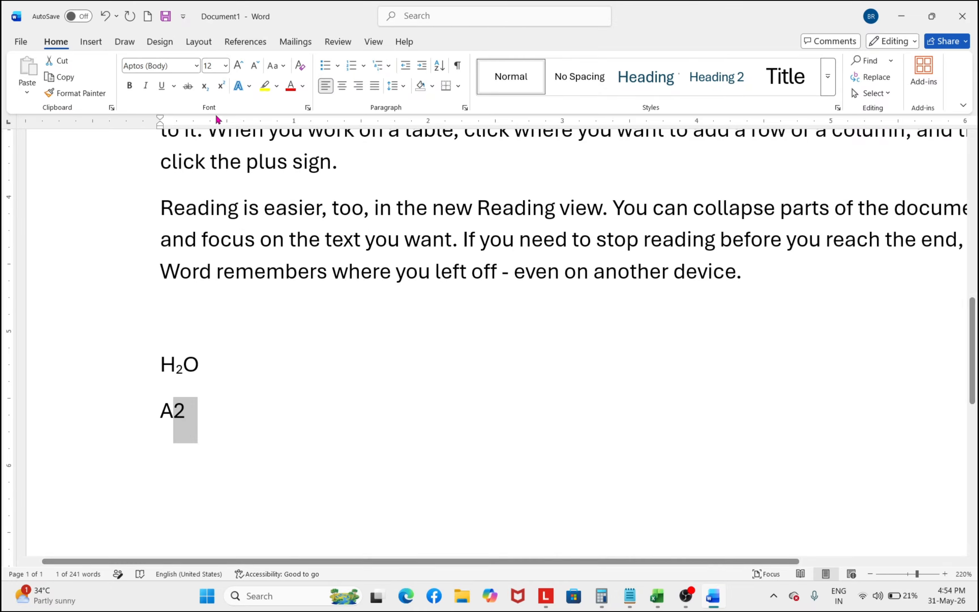
click(226, 86)
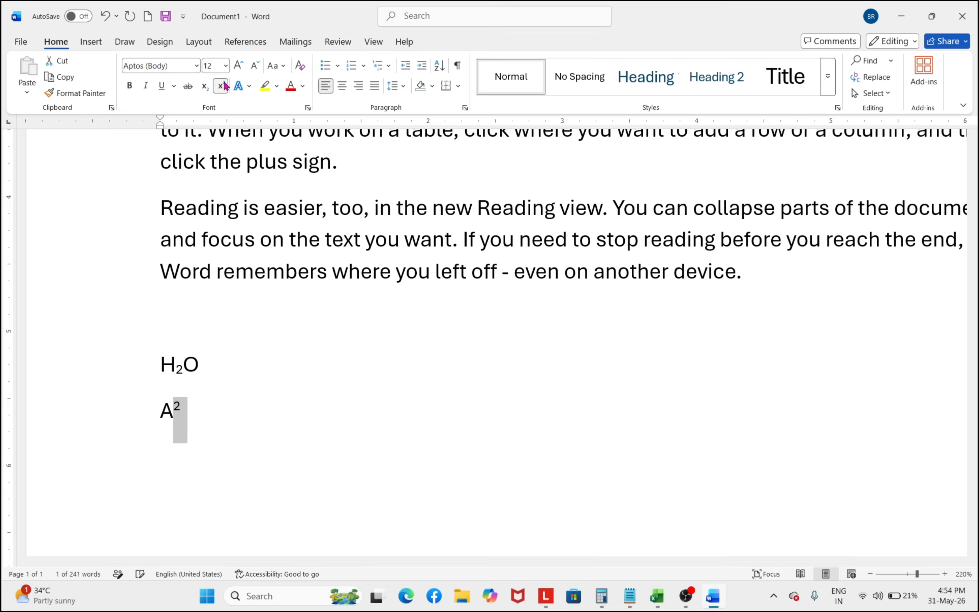
click(205, 417)
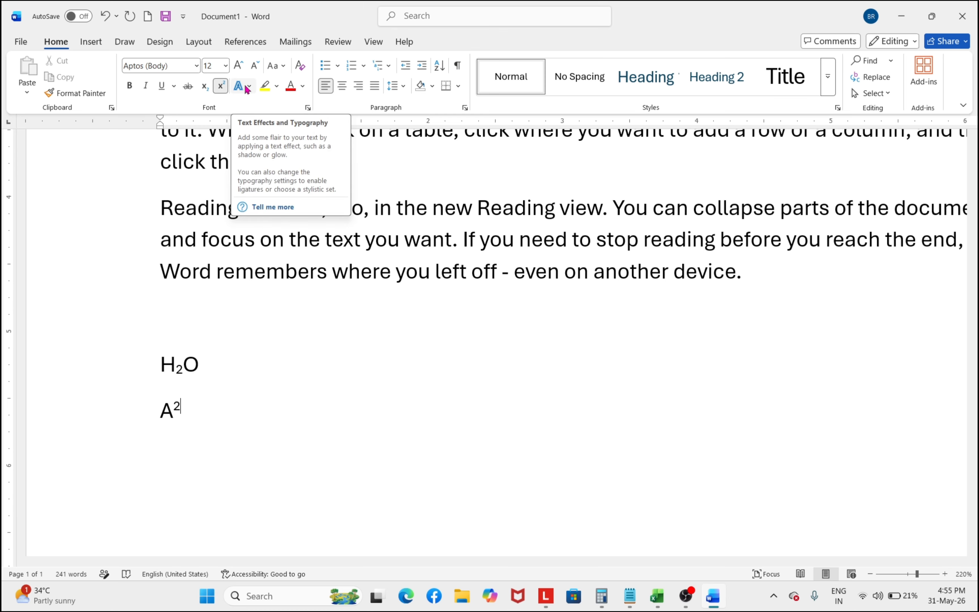
- Apply the solid blue text effect to the whole "Themes and styles" paragraph, with the page zoomed to 100%
scroll(320, 309, up, 7)
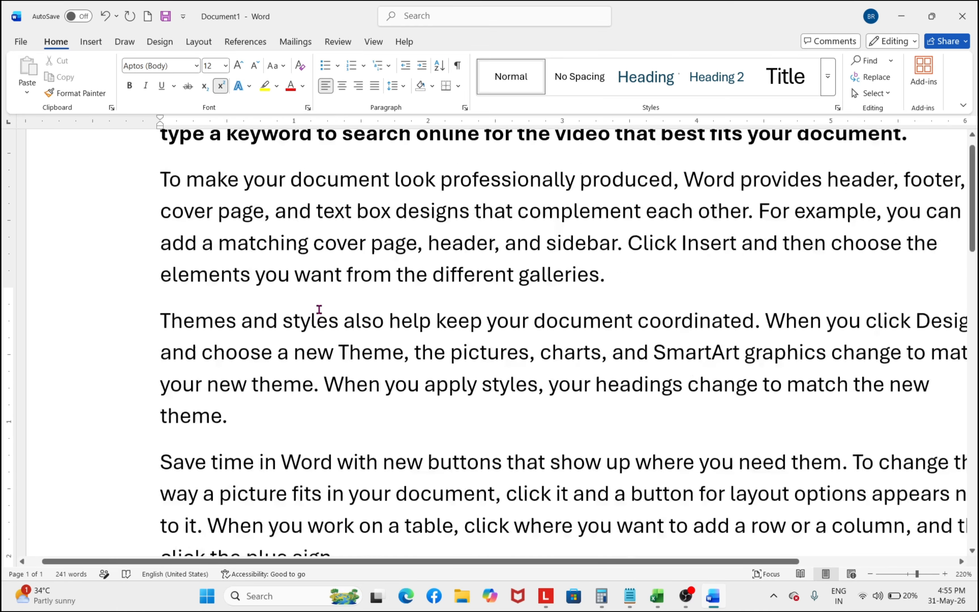
scroll(220, 437, down, 2)
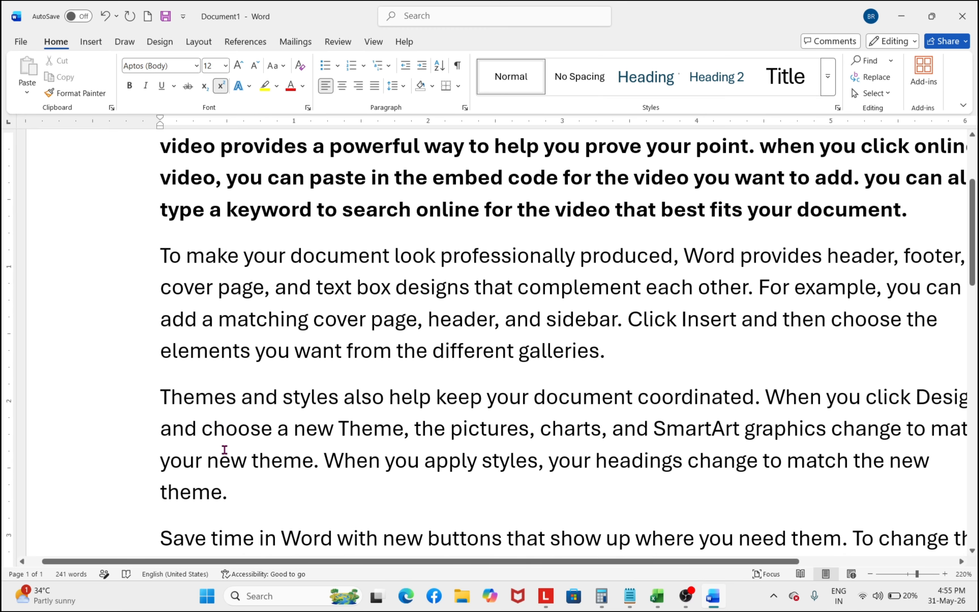
click(907, 573)
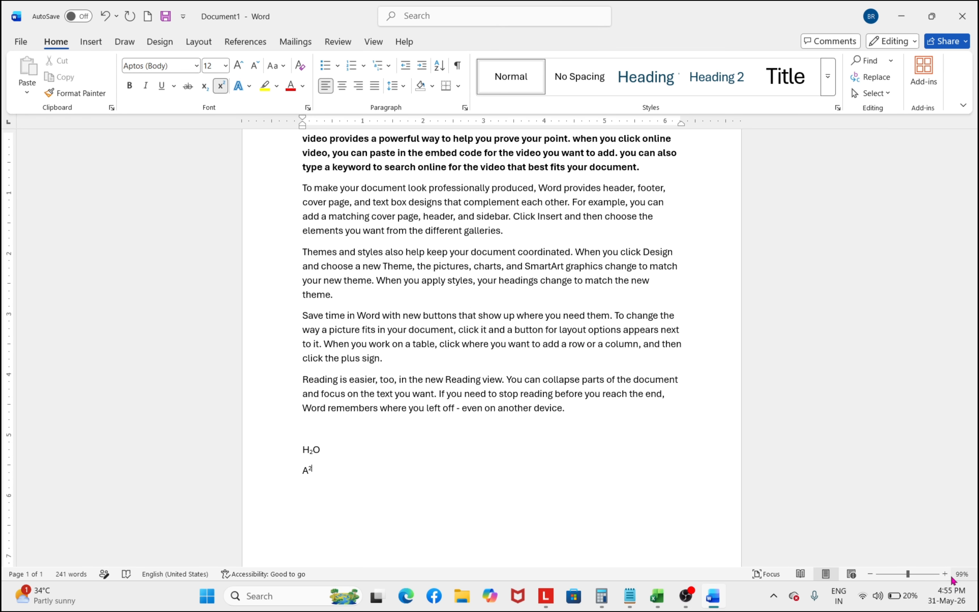
double_click(335, 278)
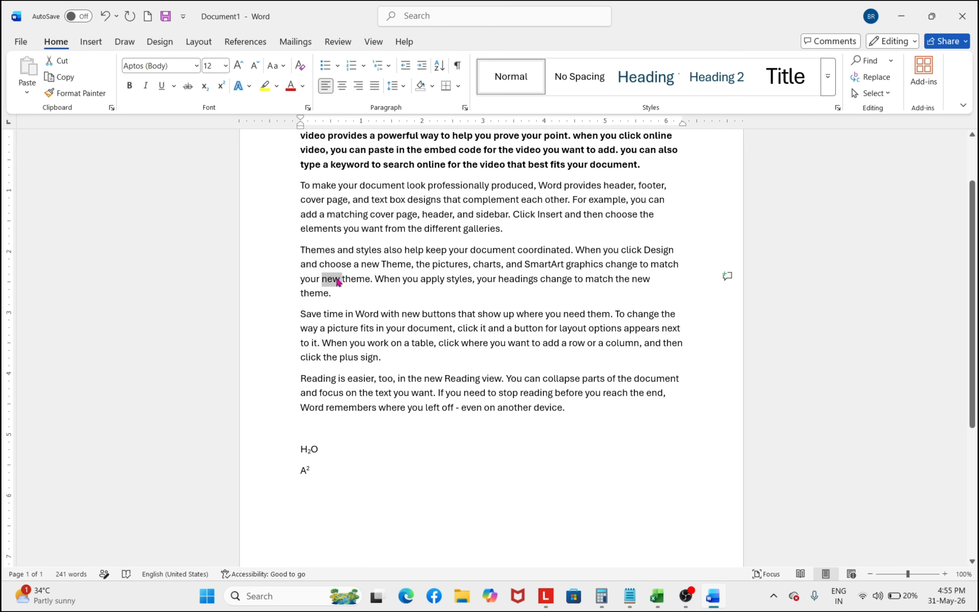
triple_click(335, 267)
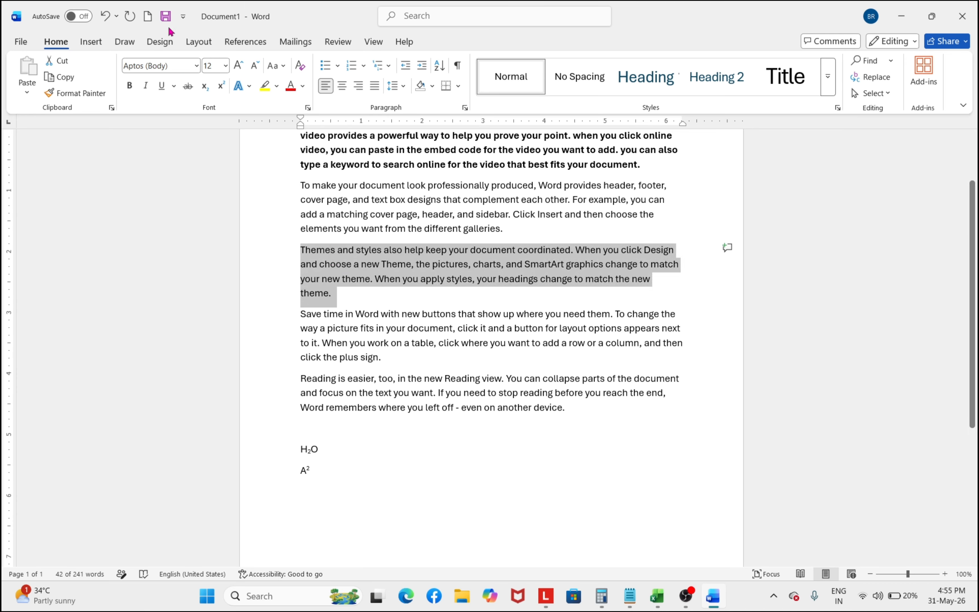
click(250, 86)
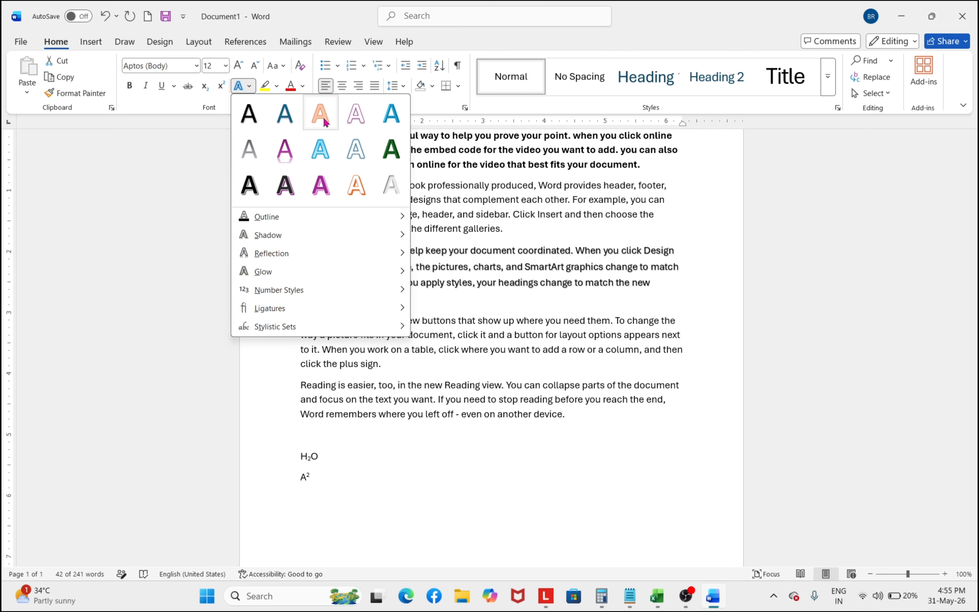
click(384, 118)
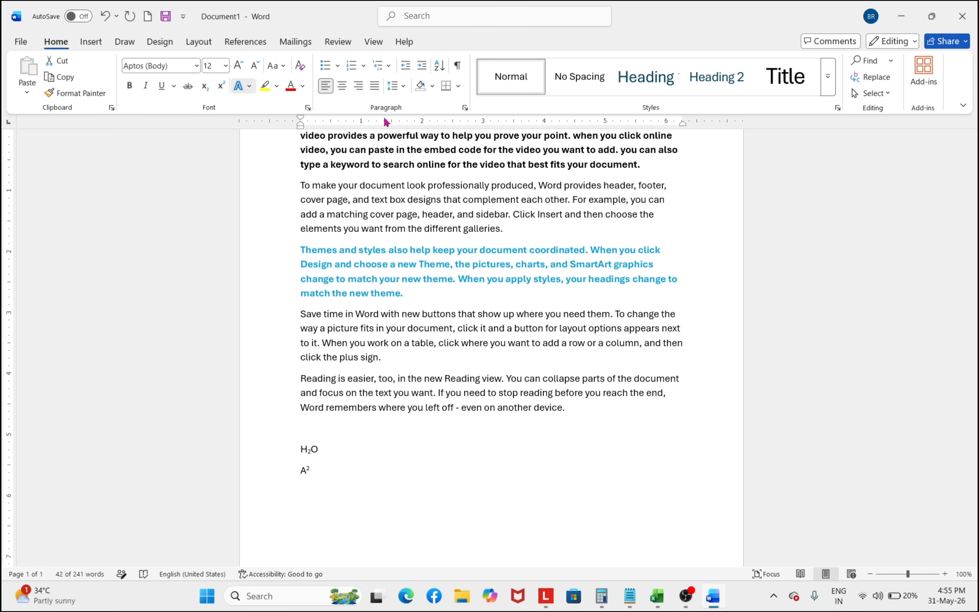
click(605, 425)
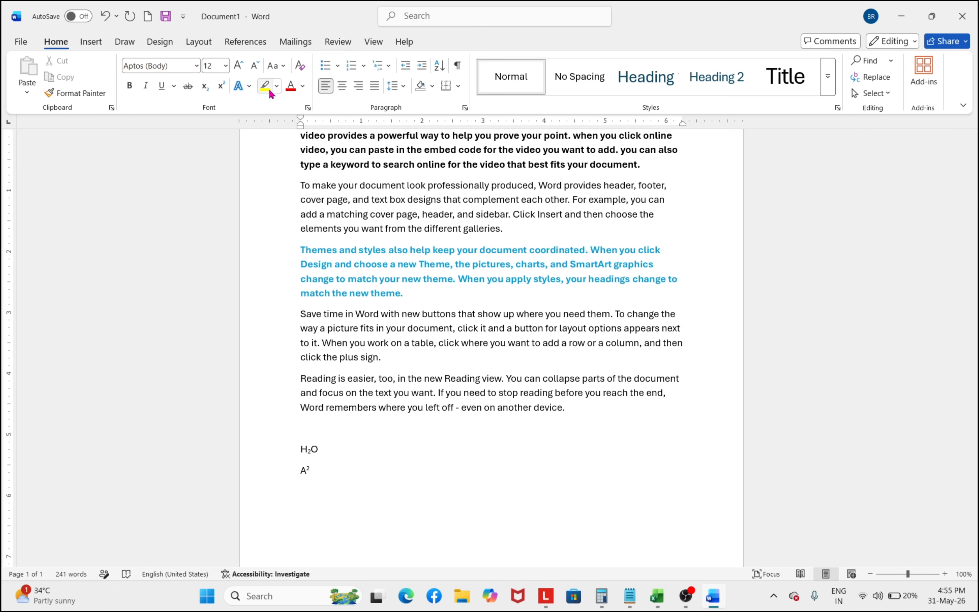
- Look through the text effect presets and the shadow and outline options without applying any of them
scroll(401, 284, up, 3)
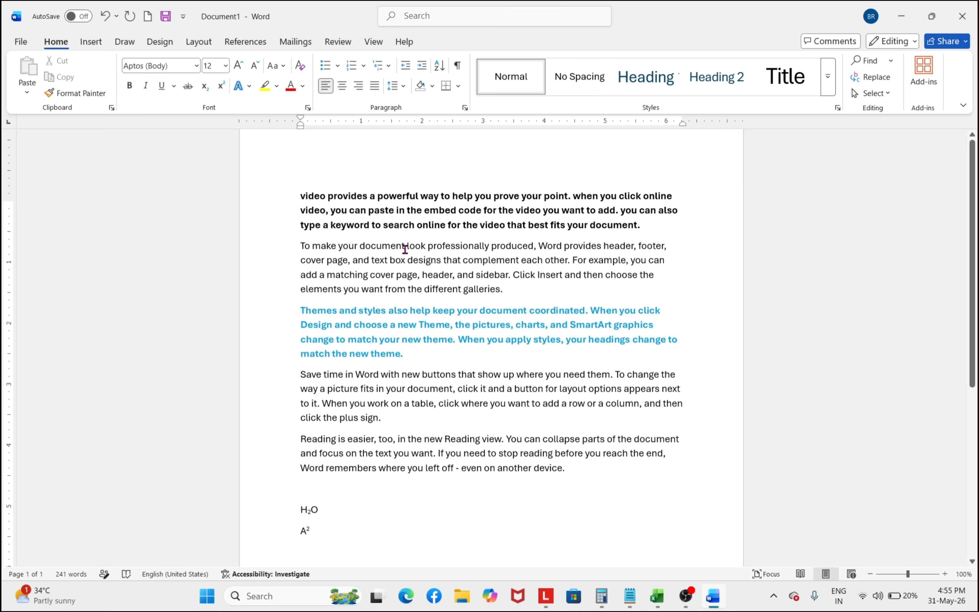
click(248, 93)
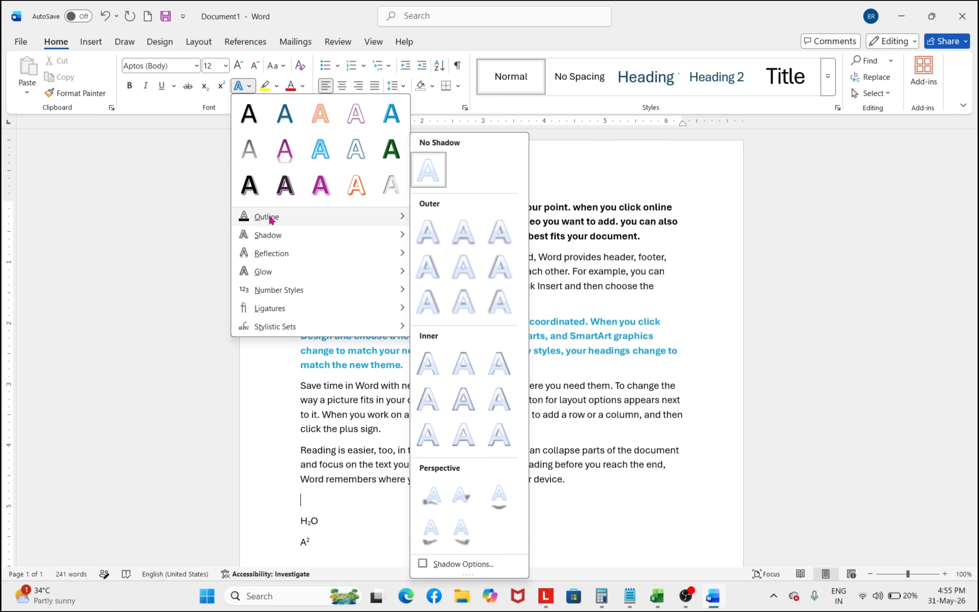
mouse_move(272, 218)
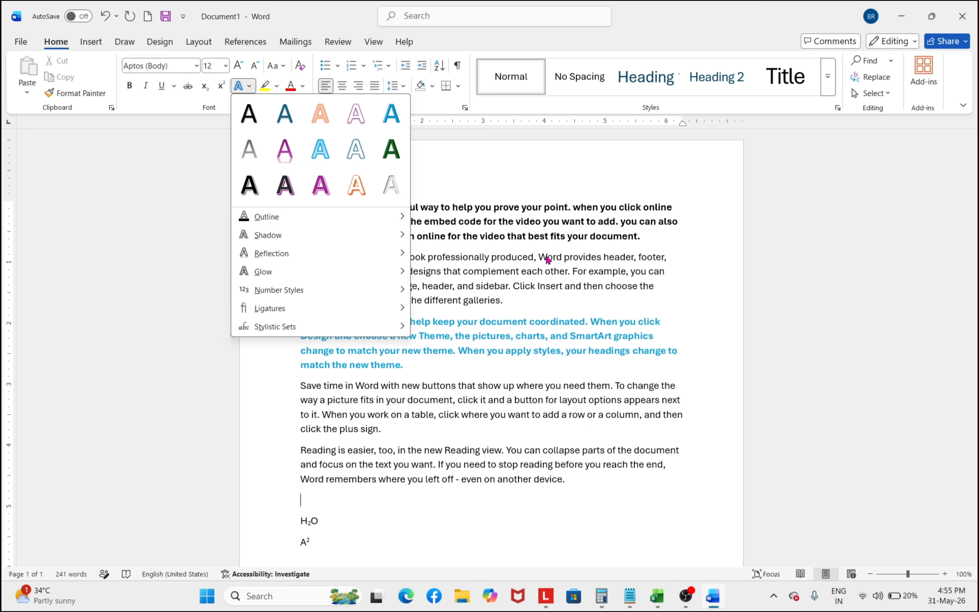
click(480, 250)
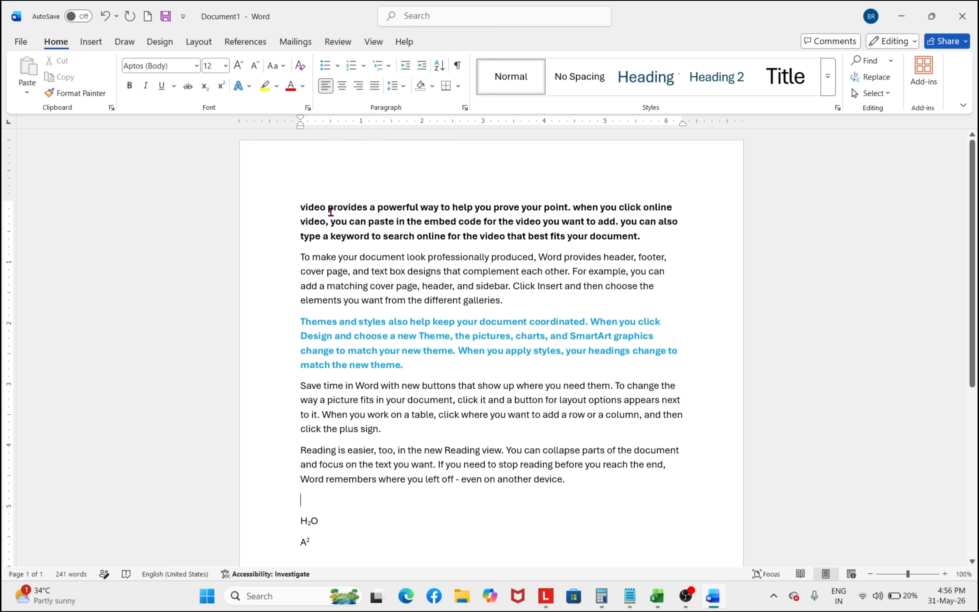
- Increase the font size of the opening "video provides" paragraph to 16
click(437, 230)
triple_click(423, 222)
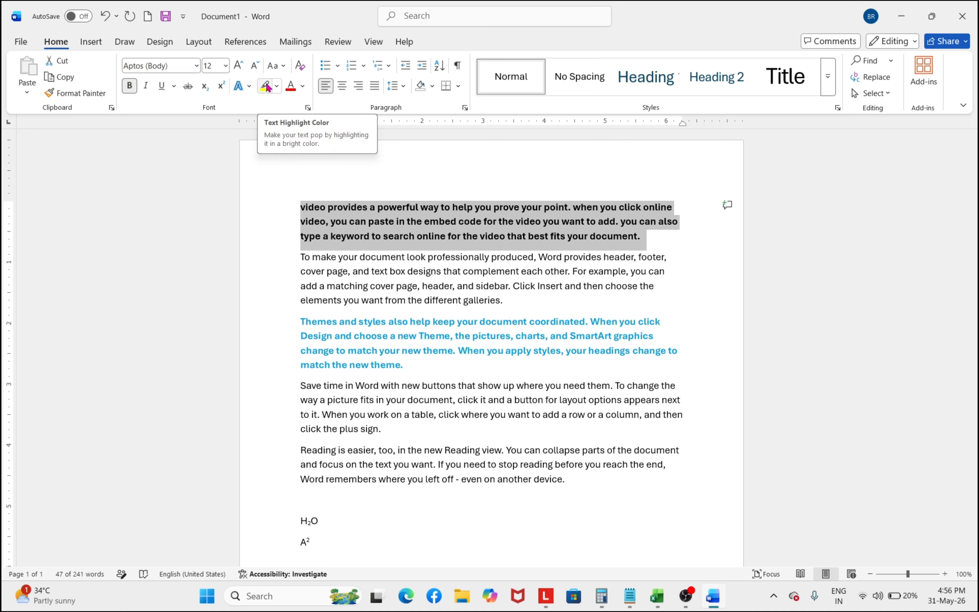
click(239, 66)
click(239, 66)
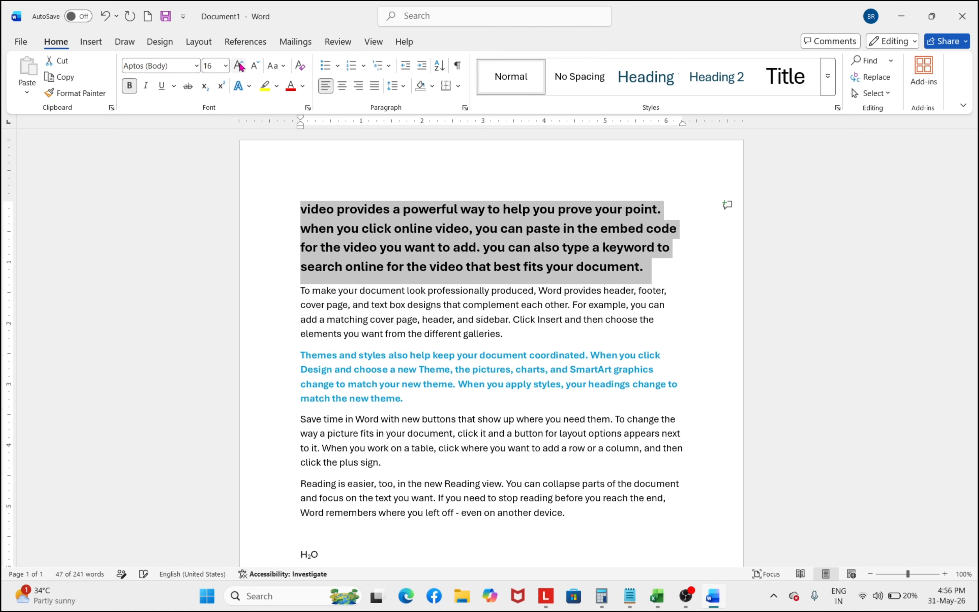
- Highlight the opening "video provides" paragraph in bright green
click(278, 87)
click(286, 131)
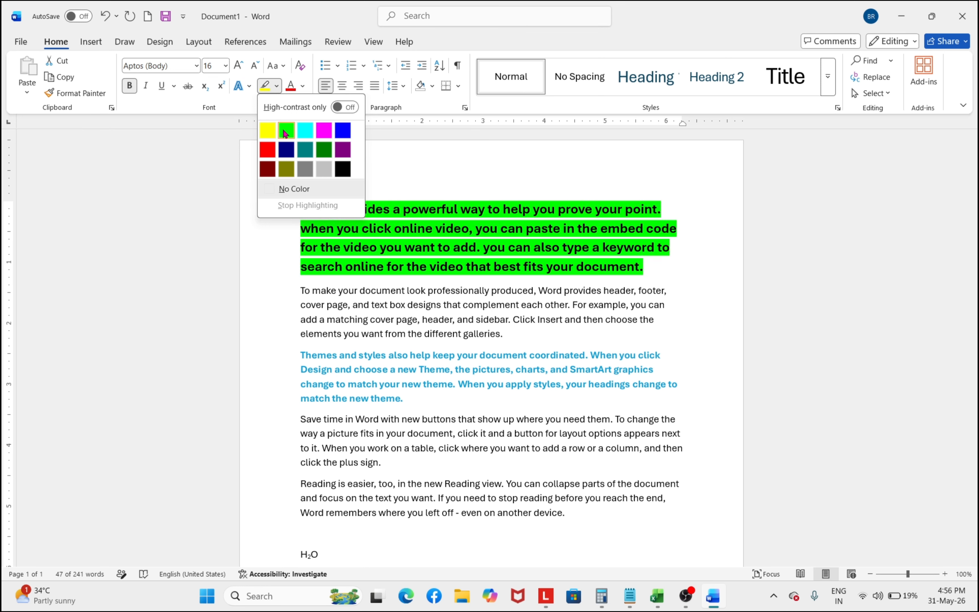
click(286, 131)
click(660, 278)
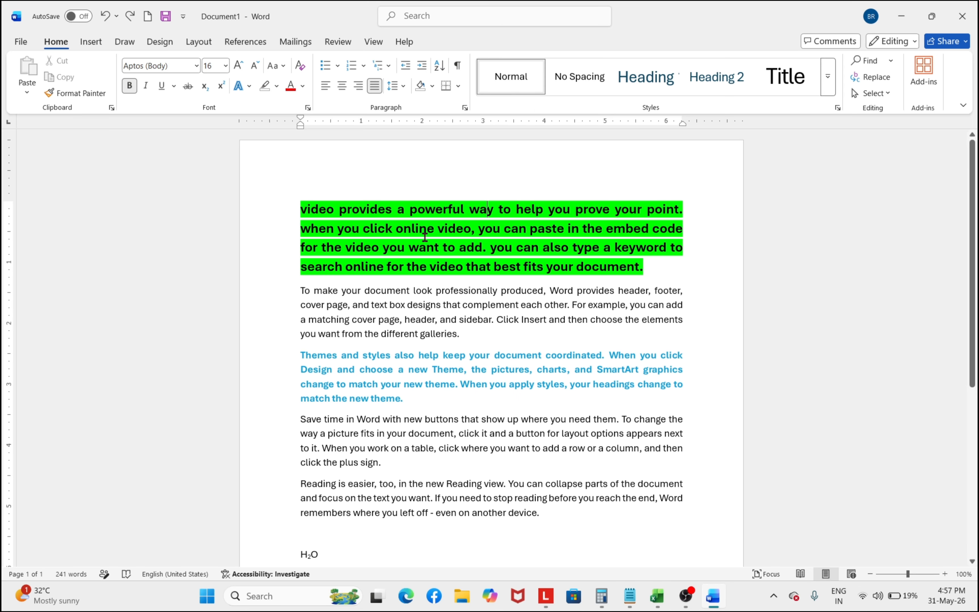
- Remove the text highlight from the opening paragraph by setting it to No Color
triple_click(301, 209)
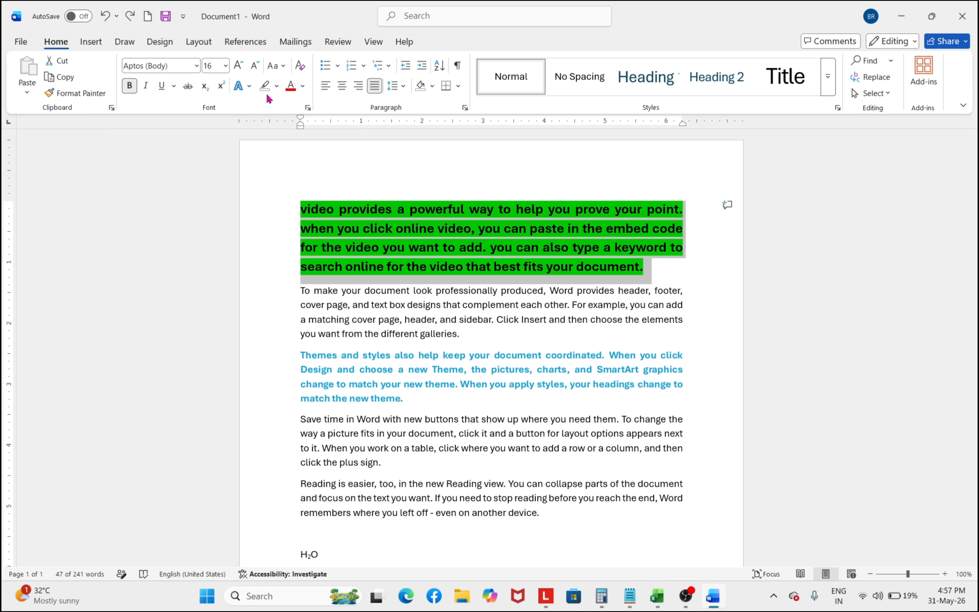
click(277, 86)
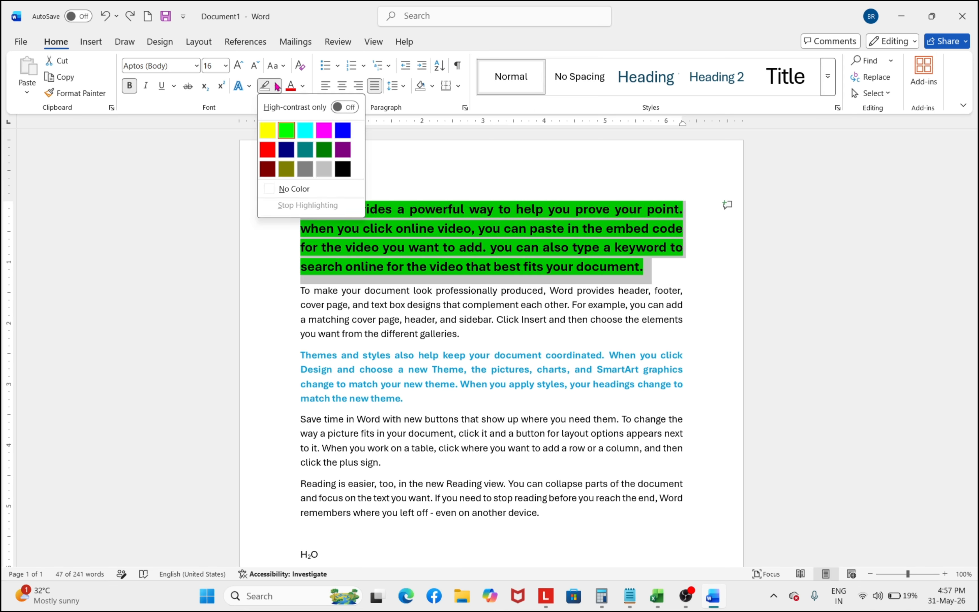
click(300, 189)
click(392, 181)
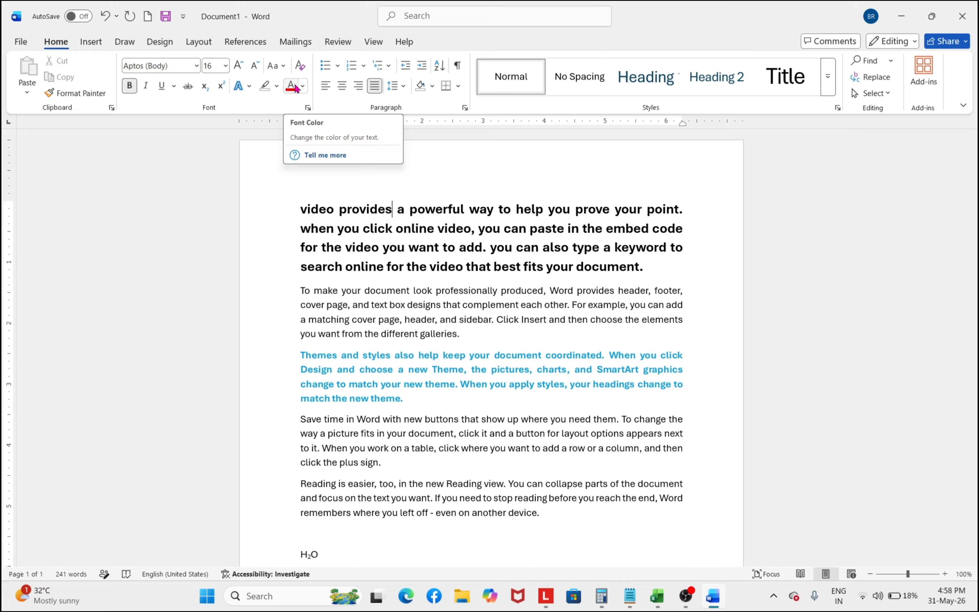
- Change the font color of the opening "video provides" paragraph to red
triple_click(397, 228)
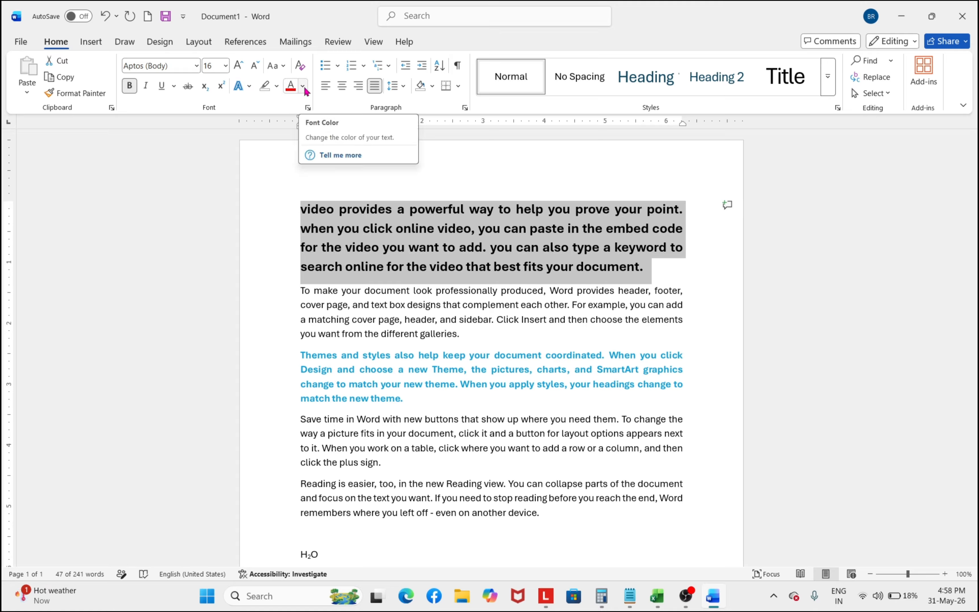
click(291, 87)
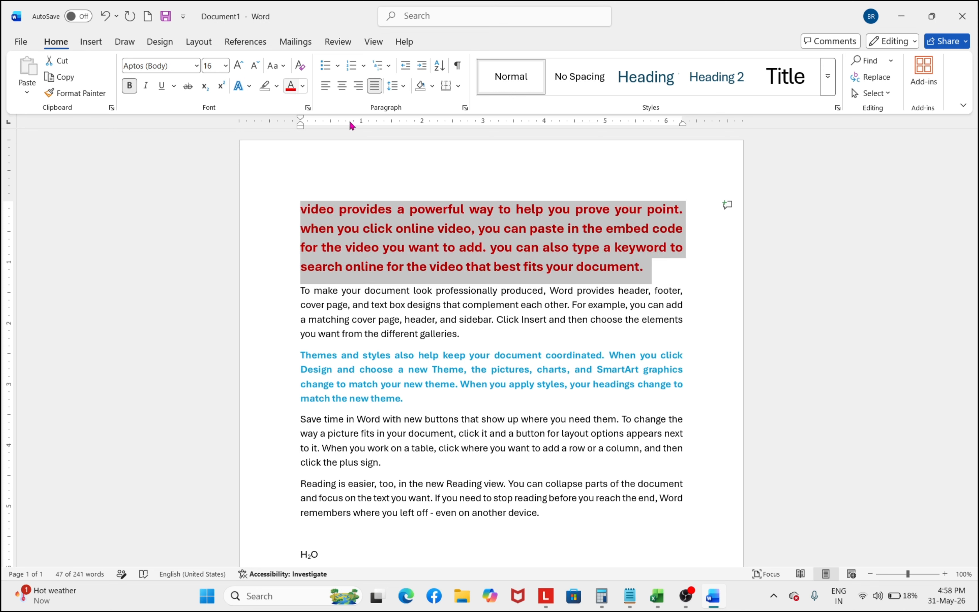
click(404, 177)
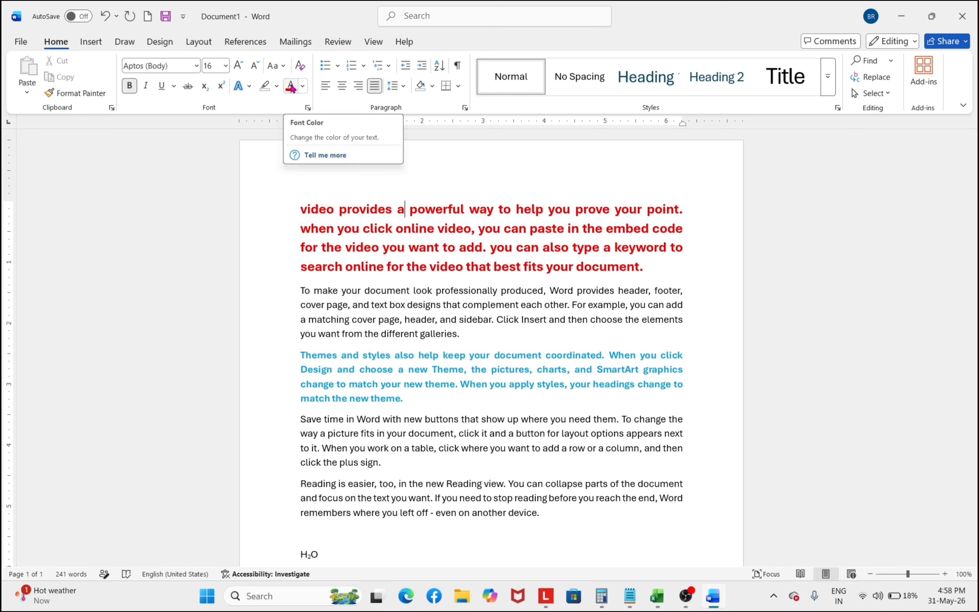
- Recolor the opening paragraph's text with the darker orange shade from the theme colors
triple_click(452, 211)
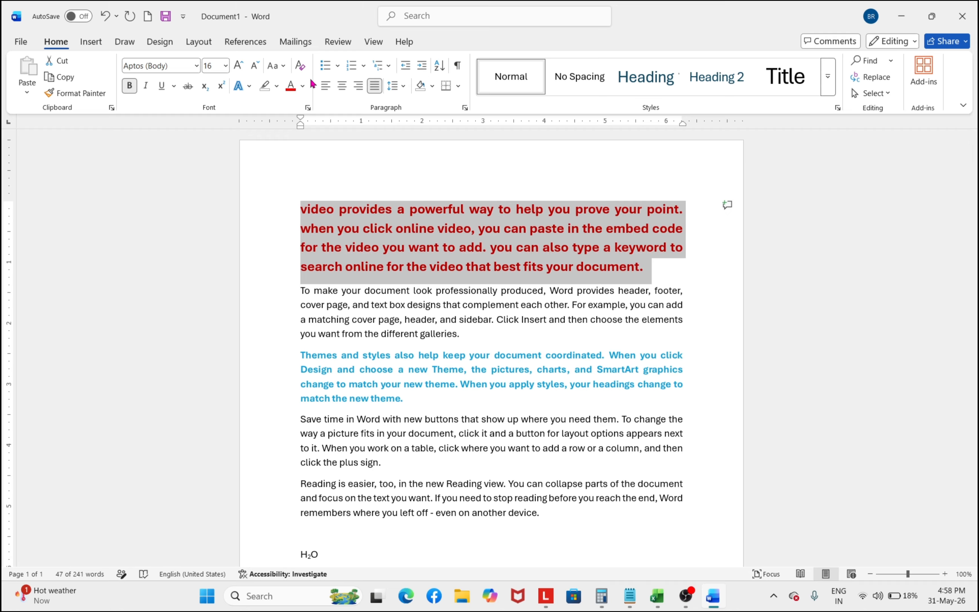
click(303, 87)
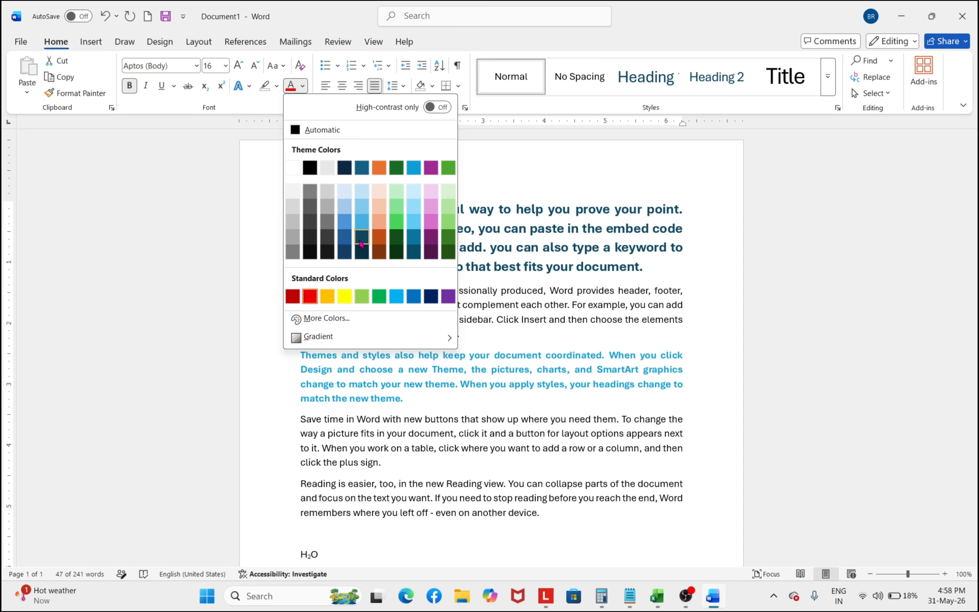
click(380, 242)
click(486, 165)
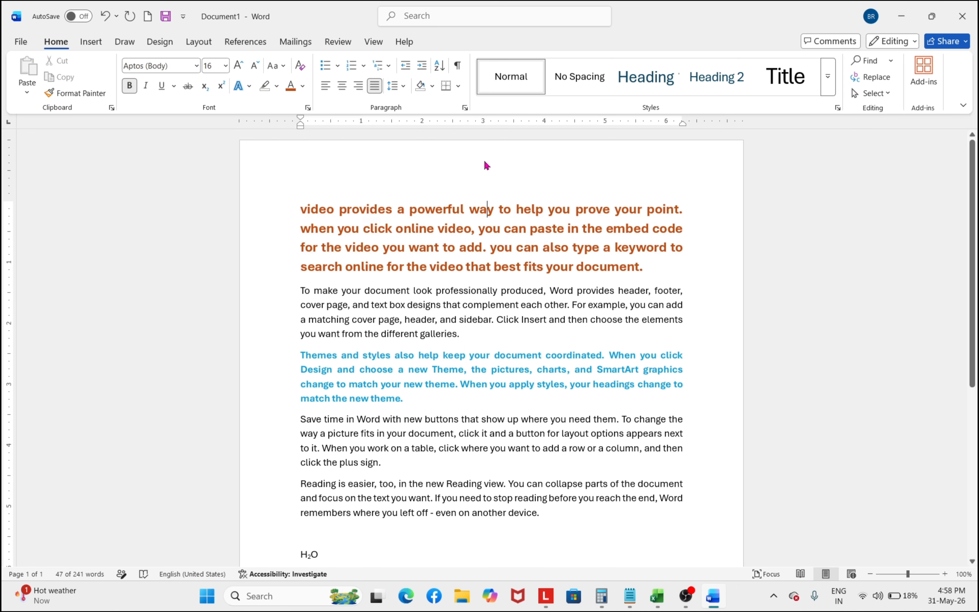
- Clear all formatting from the entire document, including the H2O and A2 lines
scroll(476, 345, down, 2)
scroll(502, 347, up, 2)
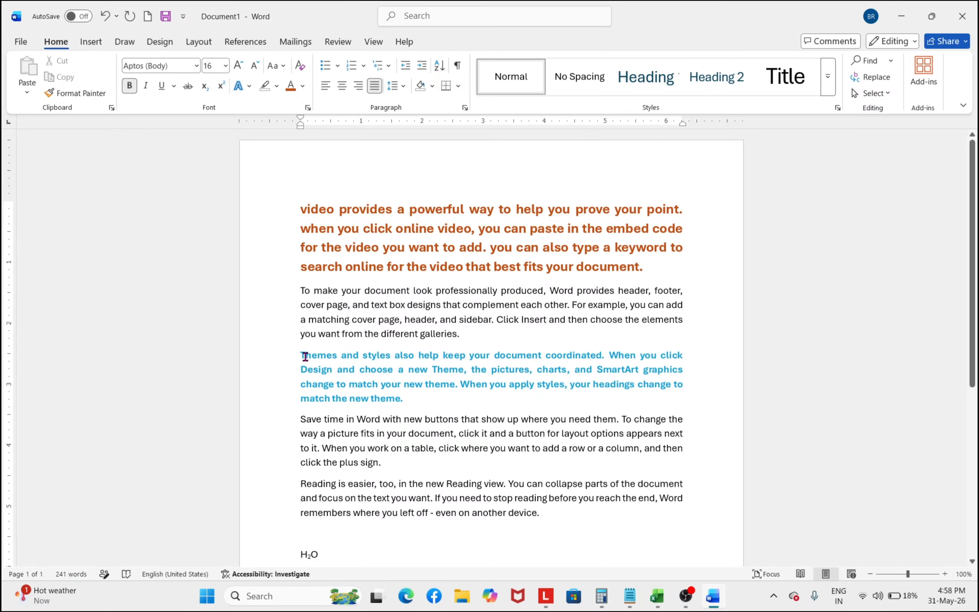
scroll(428, 440, down, 2)
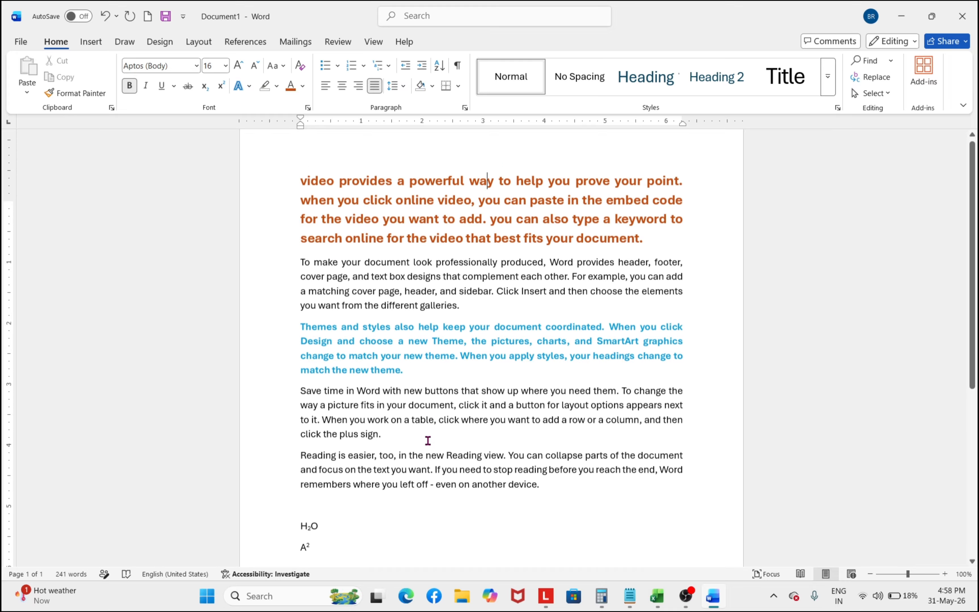
scroll(427, 440, up, 2)
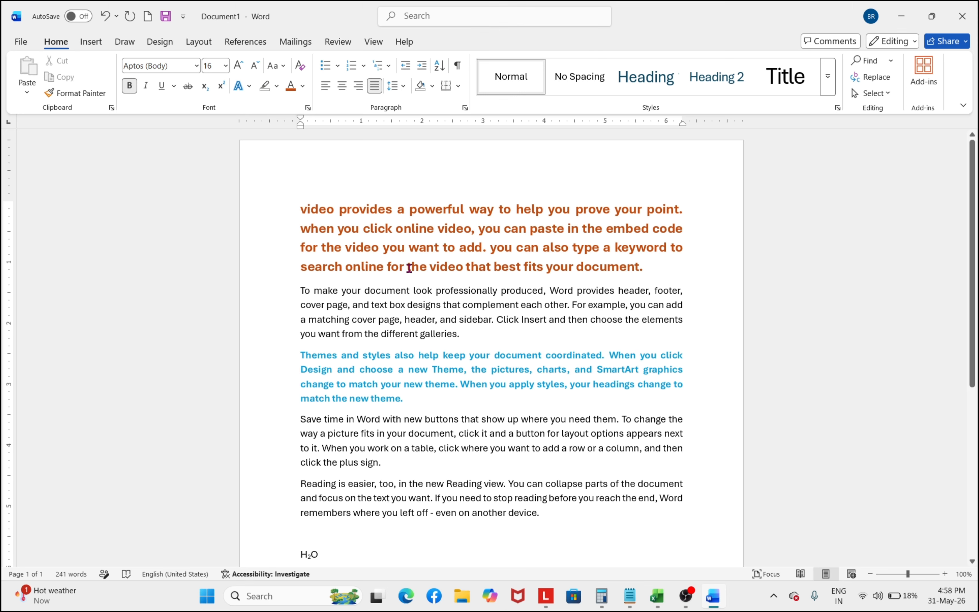
key(ctrl+a)
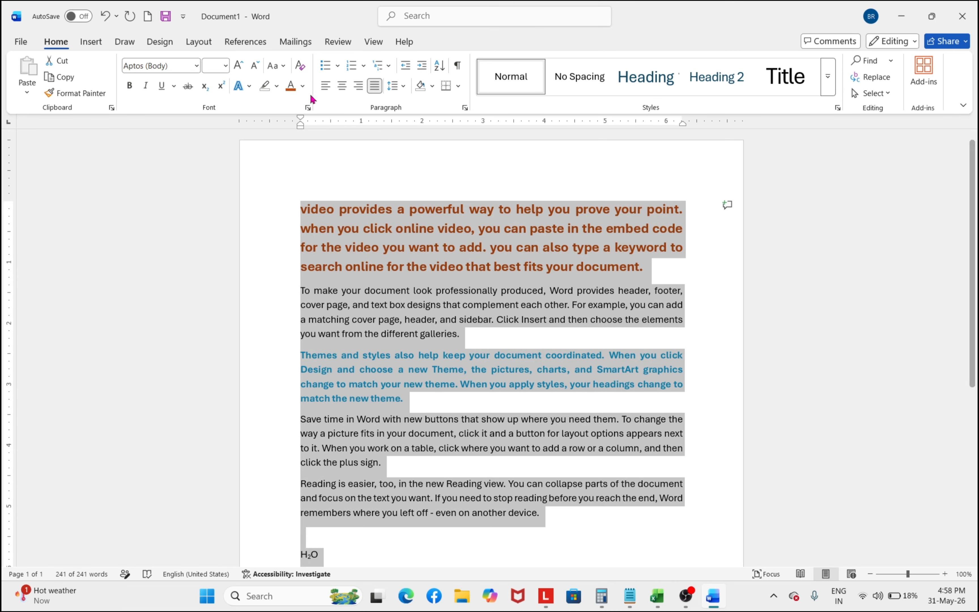
click(301, 72)
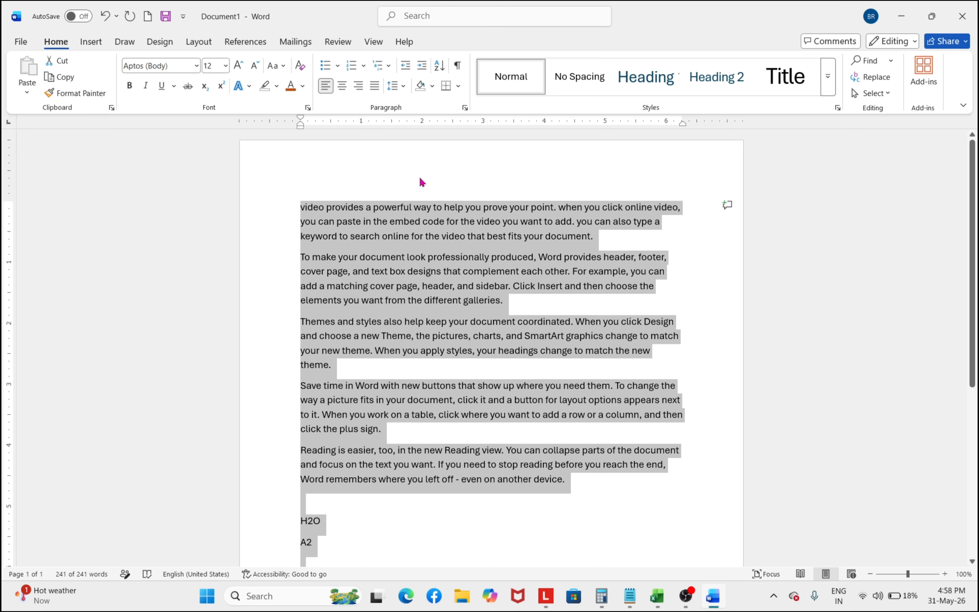
click(478, 194)
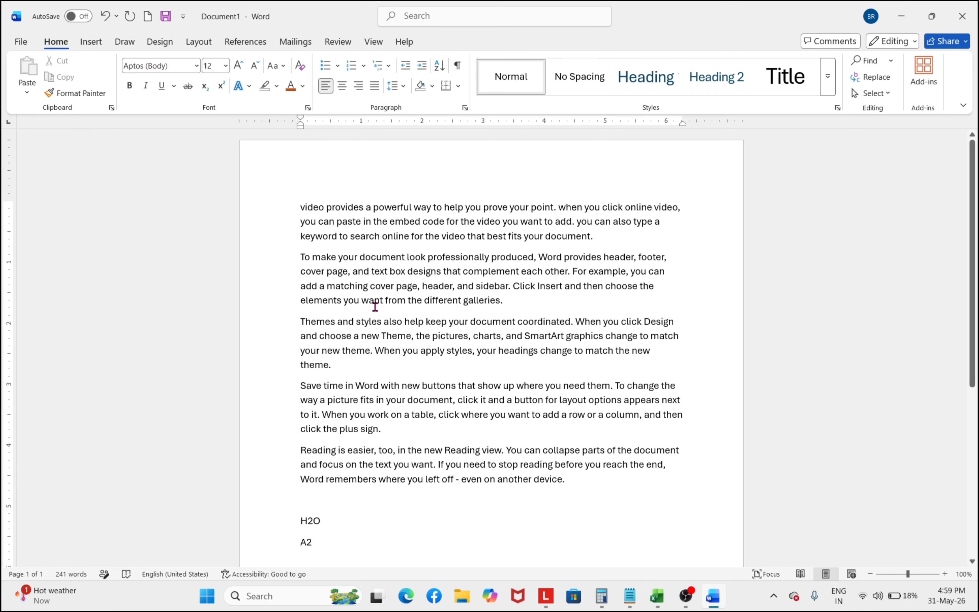
scroll(372, 303, down, 3)
scroll(380, 291, up, 3)
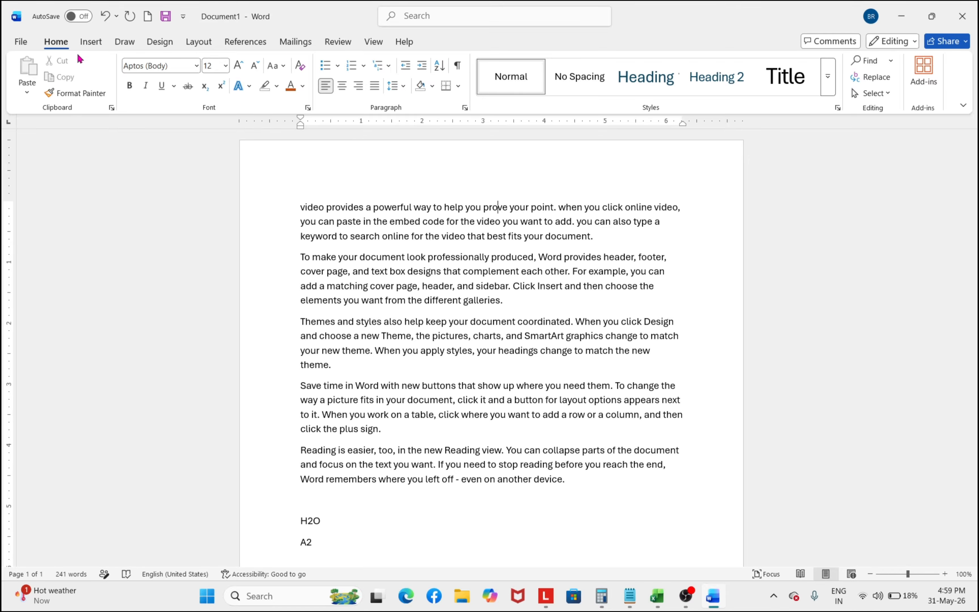
click(497, 206)
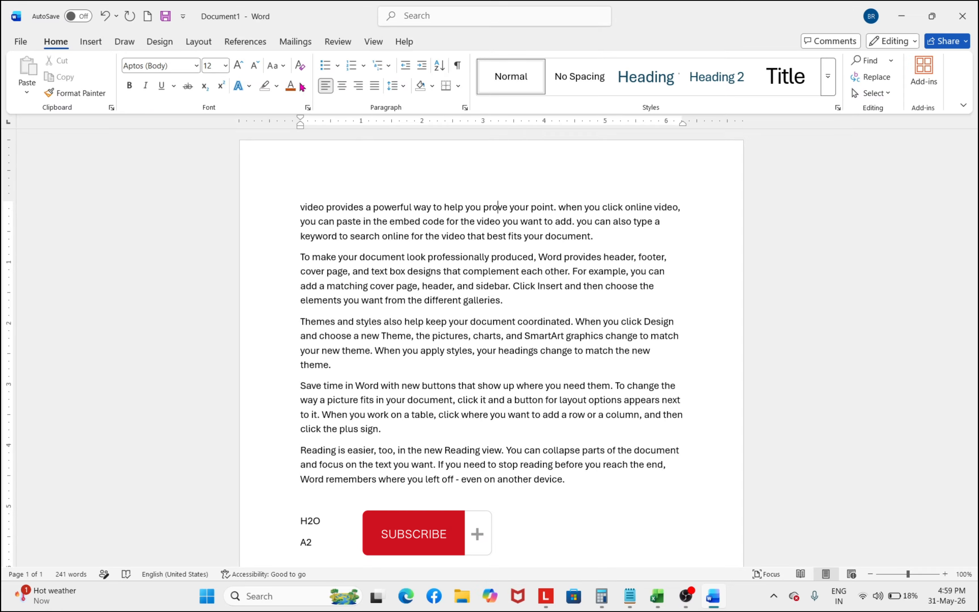